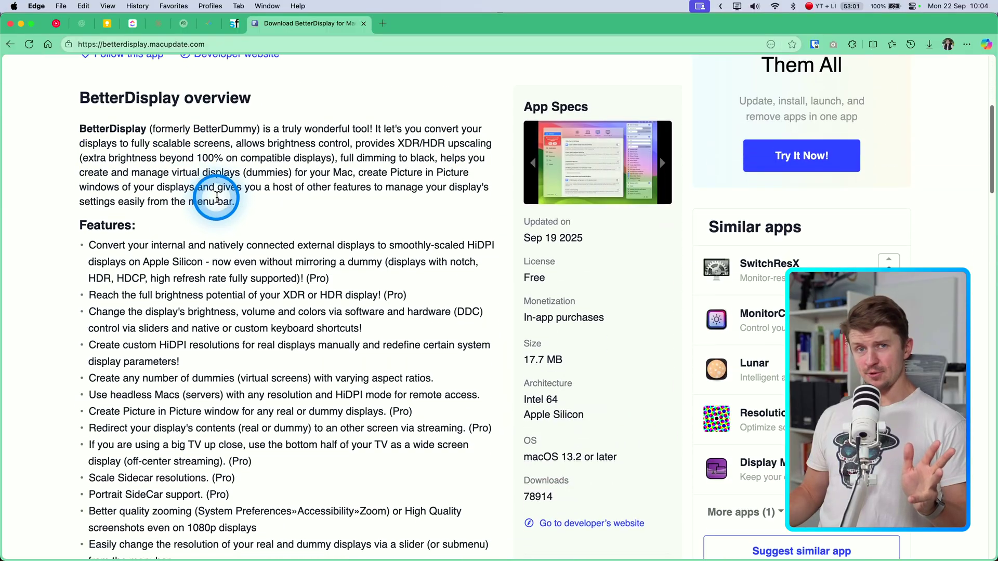
pyautogui.scroll(-8, 217, 198)
# Scroll through BetterDisplay's overview and features list on its MacUpdate page
pyautogui.scroll(2, 261, 285)
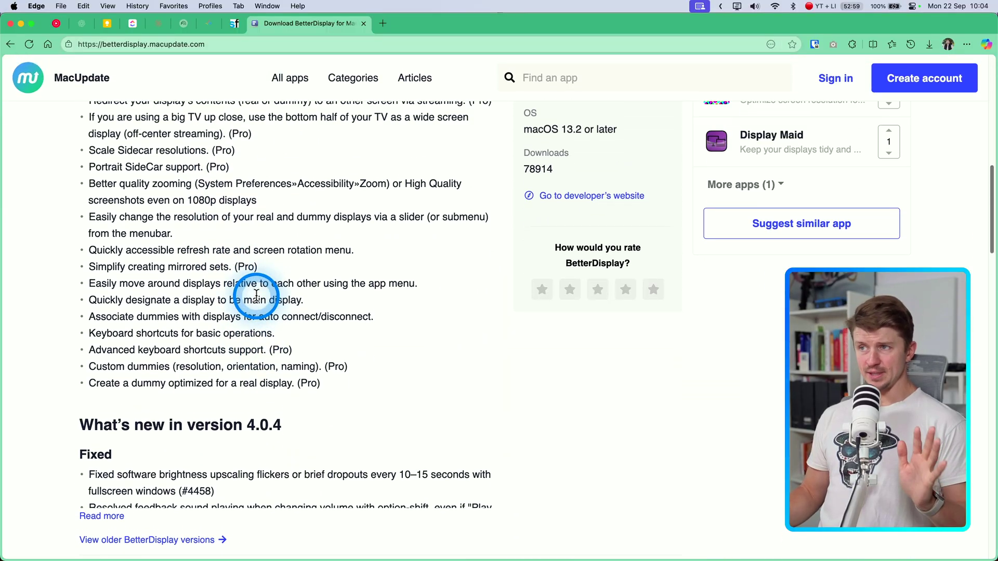
pyautogui.scroll(5, 257, 297)
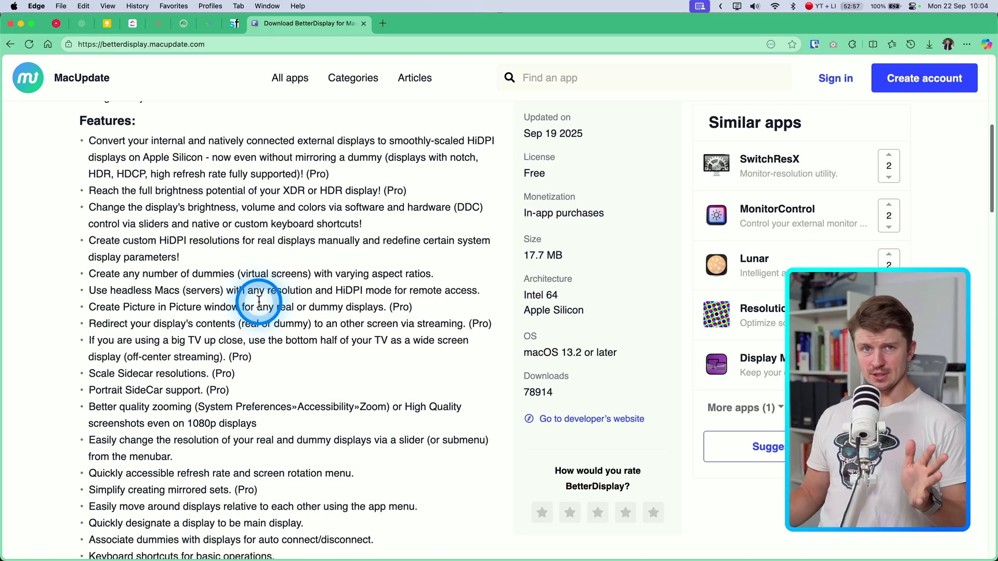
pyautogui.scroll(6, 258, 300)
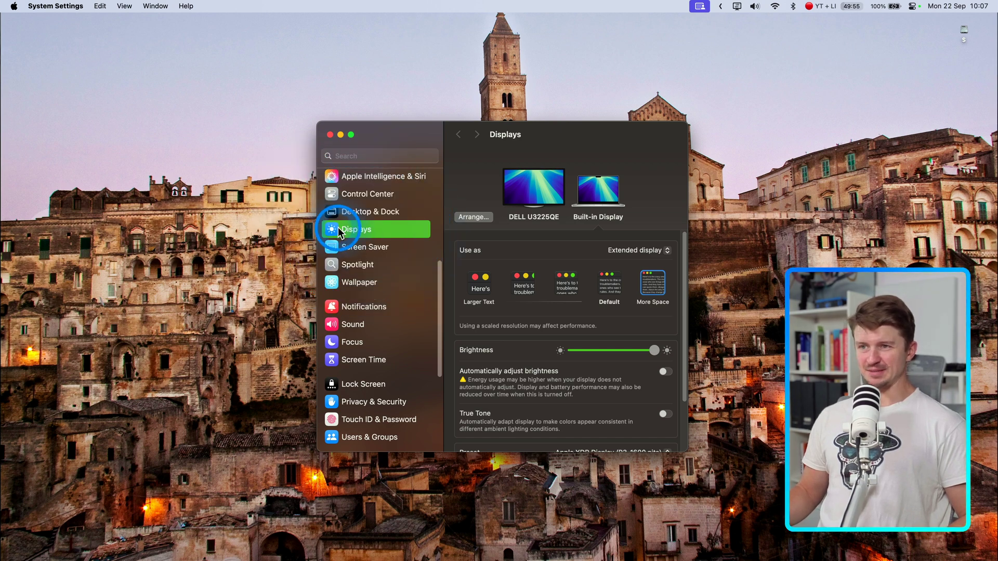
# Compare the DELL U3225QE and Built-in Display settings in Displays, ending on the DELL
pyautogui.click(533, 188)
pyautogui.click(592, 200)
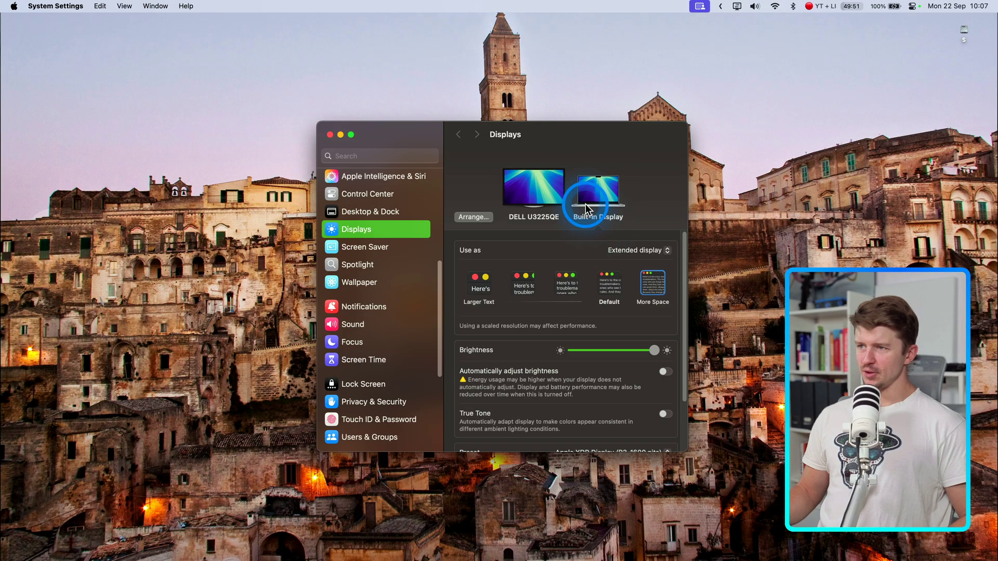
pyautogui.click(510, 195)
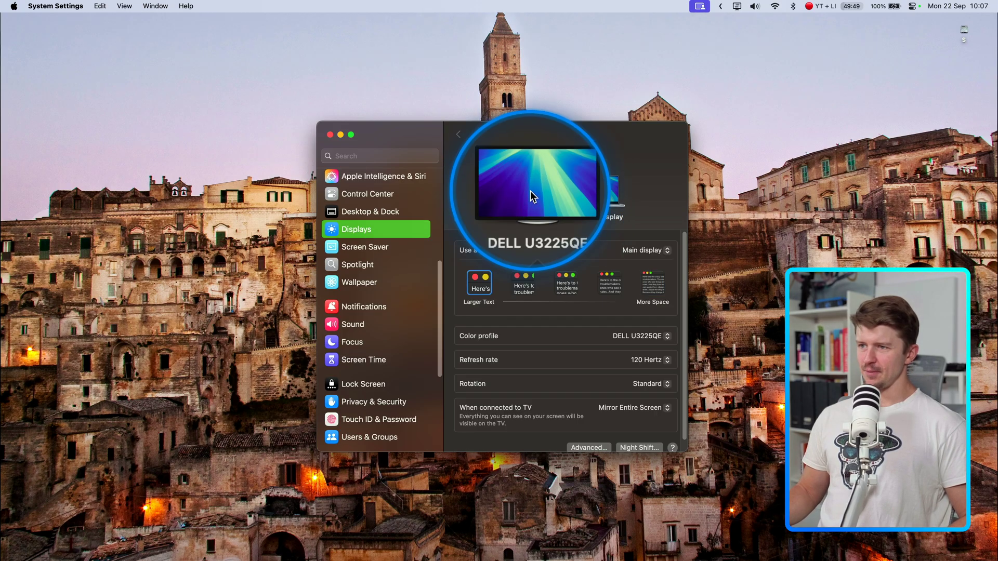
pyautogui.click(590, 199)
pyautogui.scroll(-3, 556, 327)
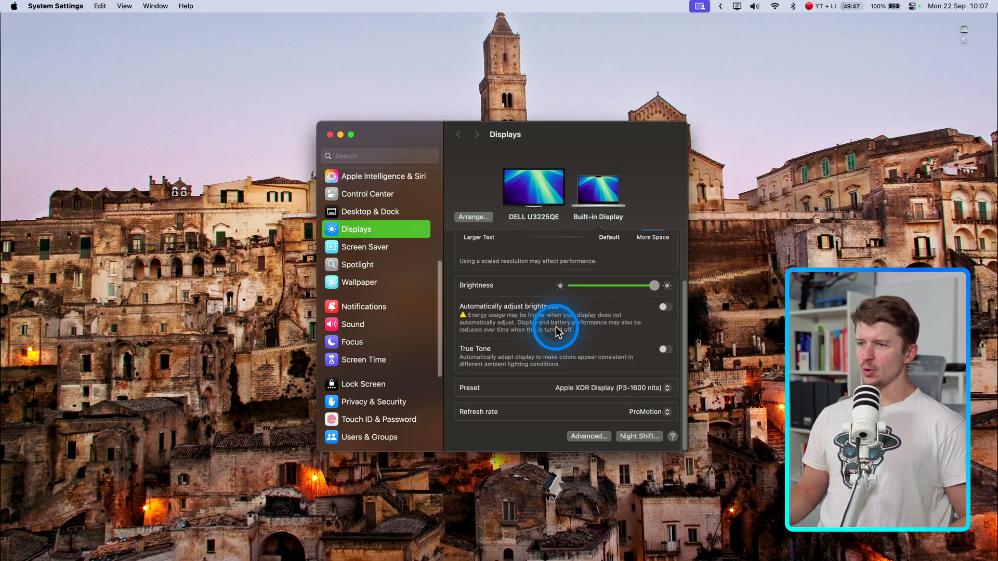
pyautogui.click(539, 215)
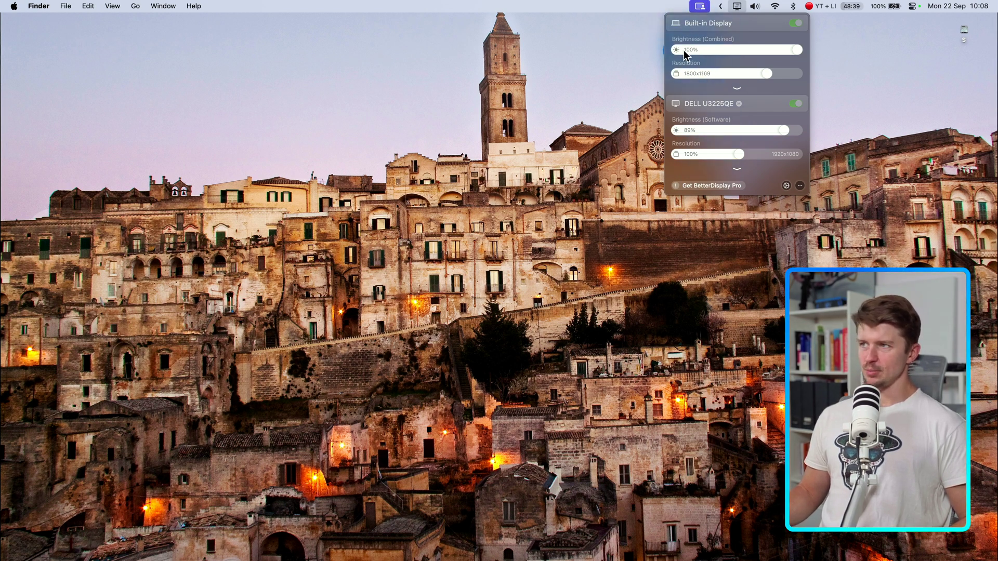
# Dim and restore the Built-in Display's brightness, then nudge the DELL brightness with F1/F2
pyautogui.moveTo(692, 50); pyautogui.dragTo(719, 50)
pyautogui.moveTo(785, 61); pyautogui.dragTo(793, 54)
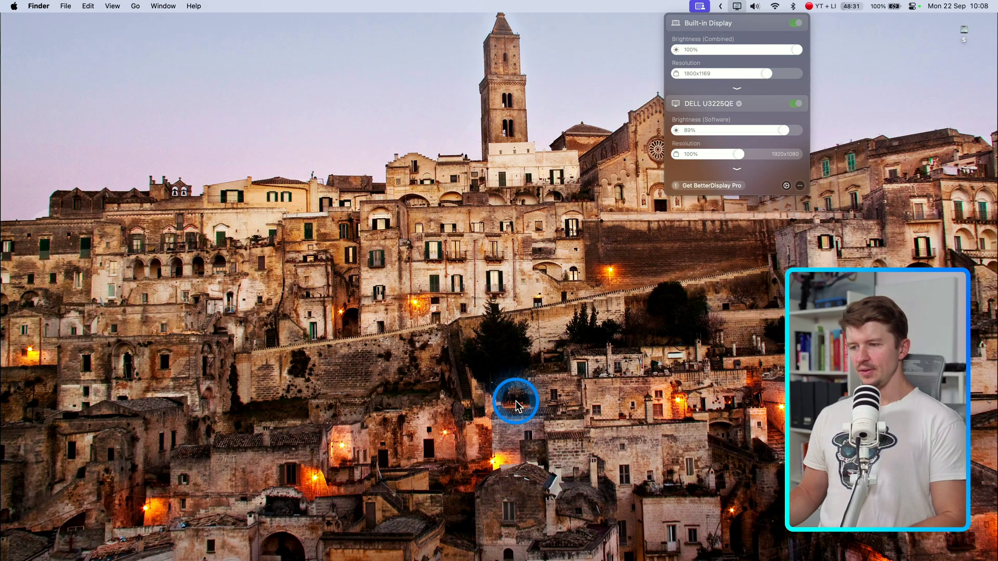
pyautogui.press('F2')
pyautogui.press('F1')
pyautogui.press('F1')
pyautogui.press('F1')
pyautogui.press('F1')
pyautogui.click(504, 484)
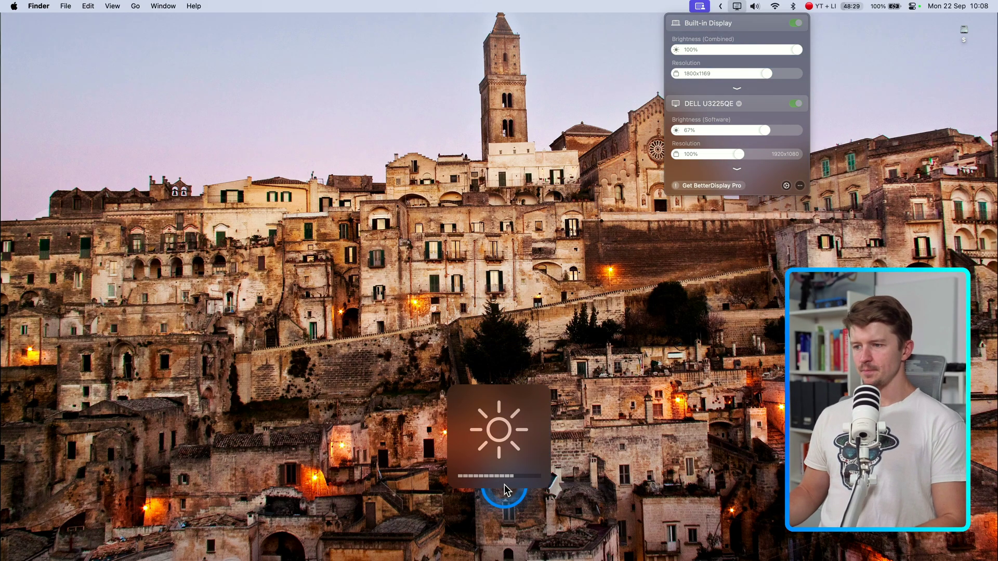
pyautogui.press('F2')
pyautogui.press('F2')
pyautogui.press('F2')
pyautogui.press('F2')
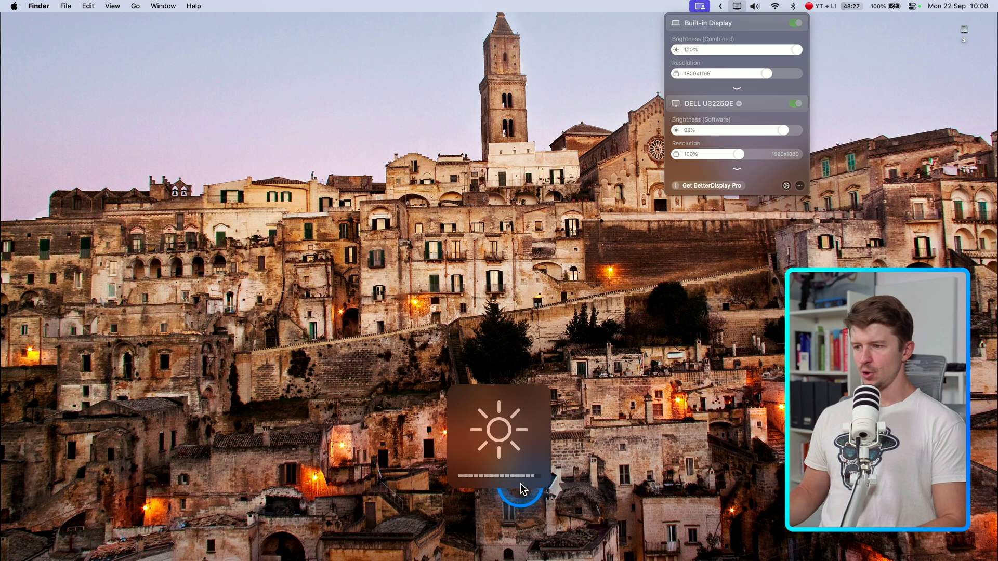
pyautogui.press('F2')
pyautogui.press('F2')
pyautogui.press('F2')
pyautogui.press('F2')
pyautogui.press('F2')
pyautogui.press('F2')
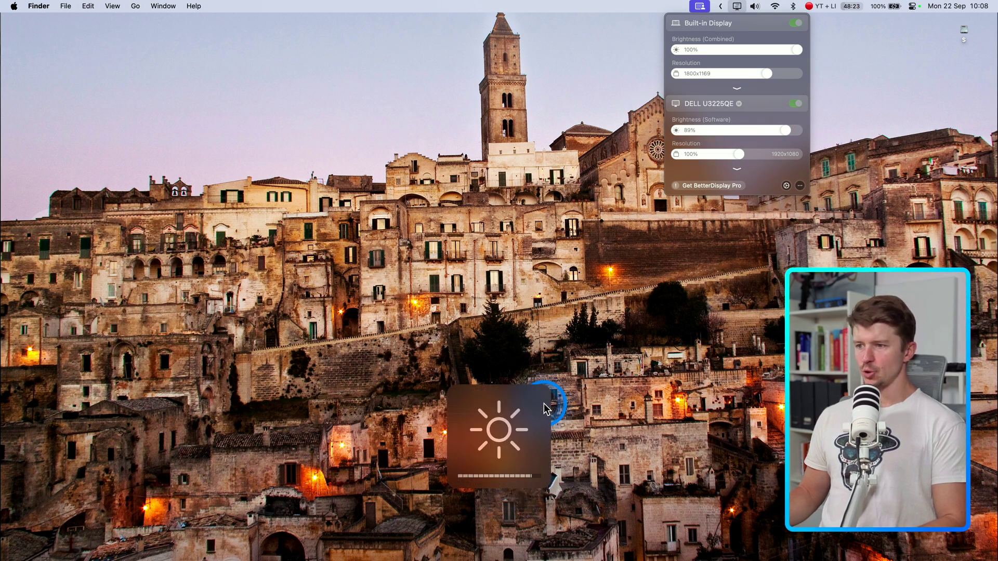
# Step the DELL U3225QE's software brightness with F1/F2 until it reaches 97%
pyautogui.press('F1')
pyautogui.press('F1')
pyautogui.press('F1')
pyautogui.press('F1')
pyautogui.press('F1')
pyautogui.press('F2')
pyautogui.press('F2')
pyautogui.press('F2')
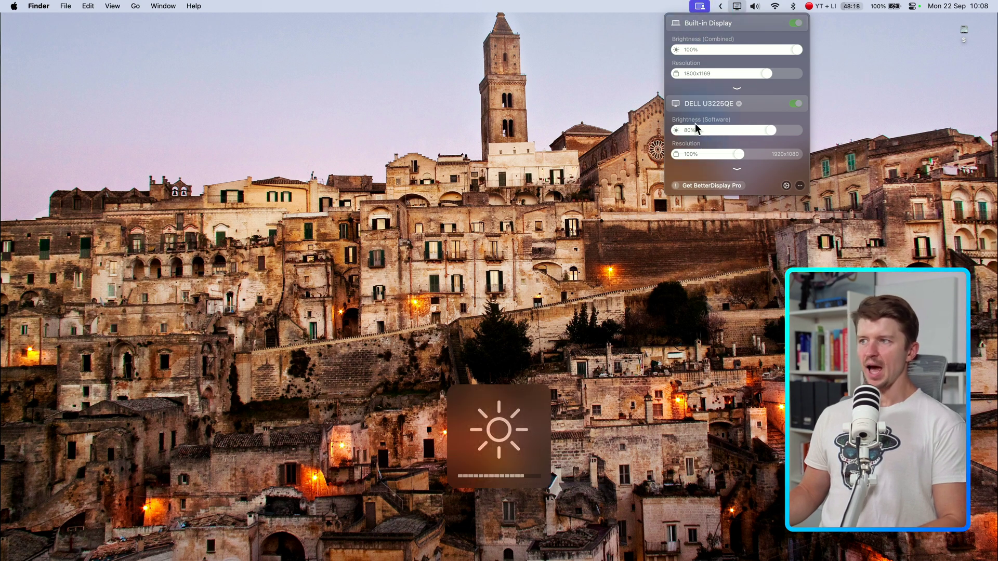
pyautogui.press('F2')
pyautogui.press('F2')
pyautogui.press('F2')
pyautogui.press('F2')
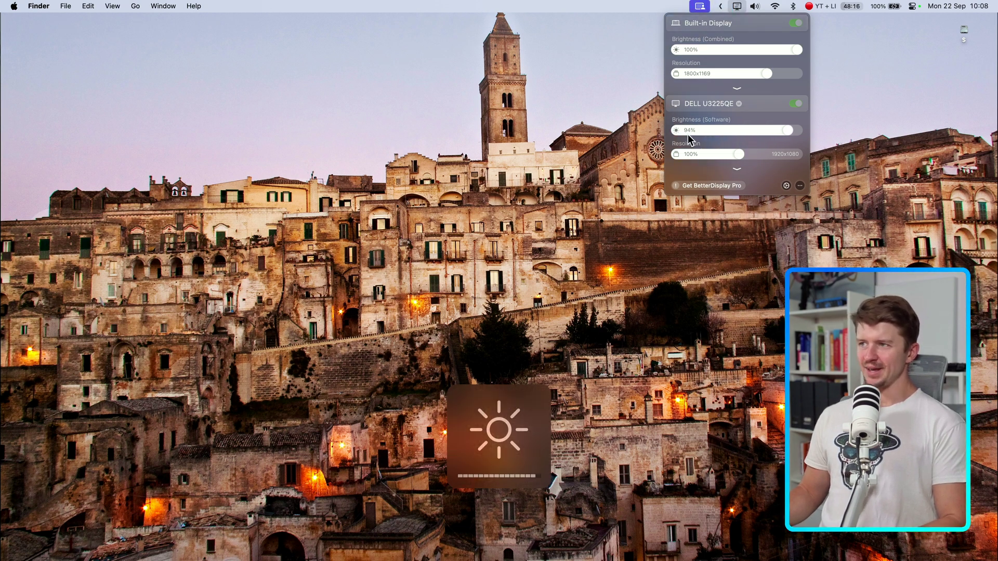
pyautogui.press('F1')
pyautogui.press('F1')
pyautogui.press('F1')
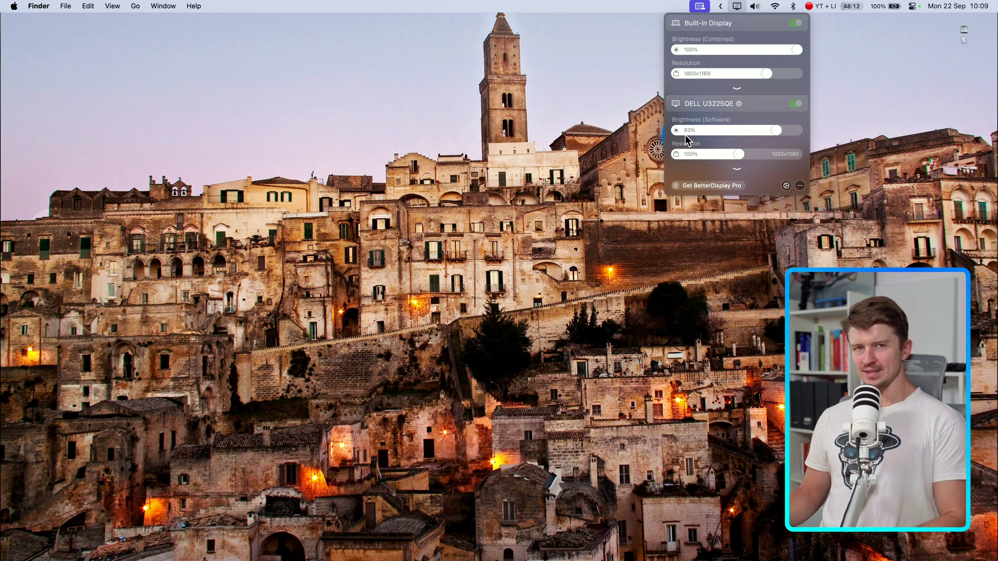
pyautogui.press('F1')
pyautogui.press('F1')
pyautogui.press('F1')
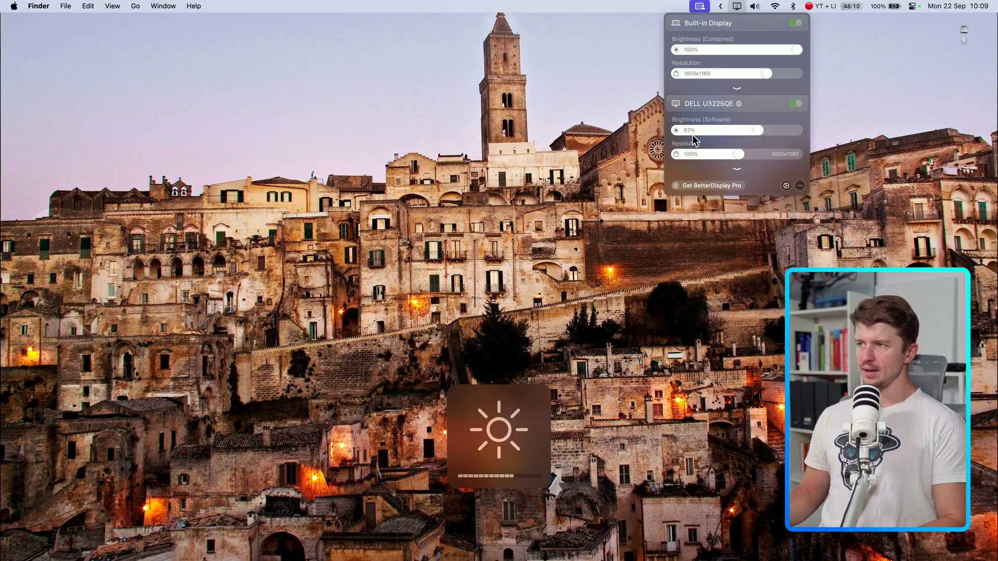
pyautogui.press('F2')
pyautogui.press('F2')
pyautogui.press('F2')
pyautogui.press('F2')
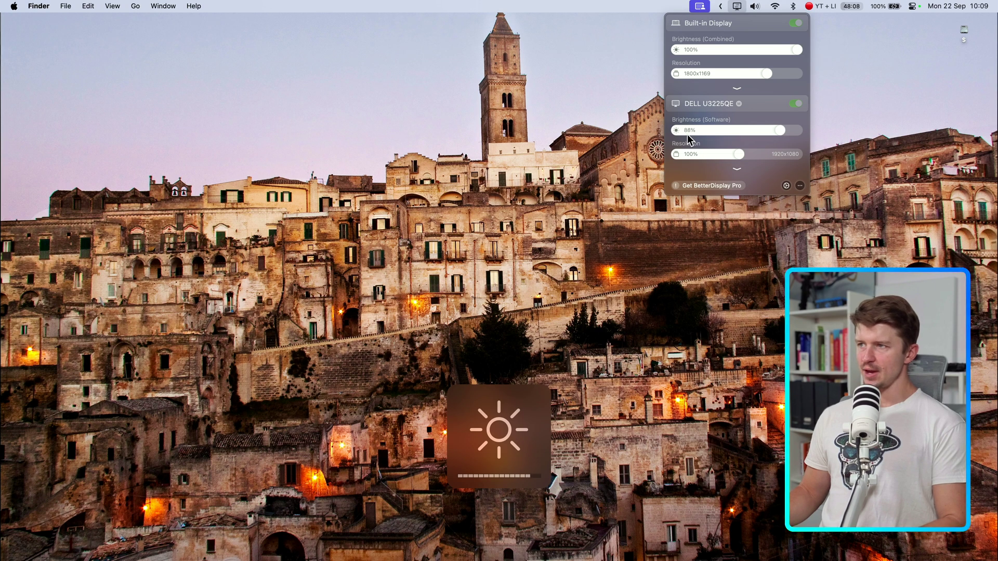
pyautogui.press('F2')
pyautogui.press('F2')
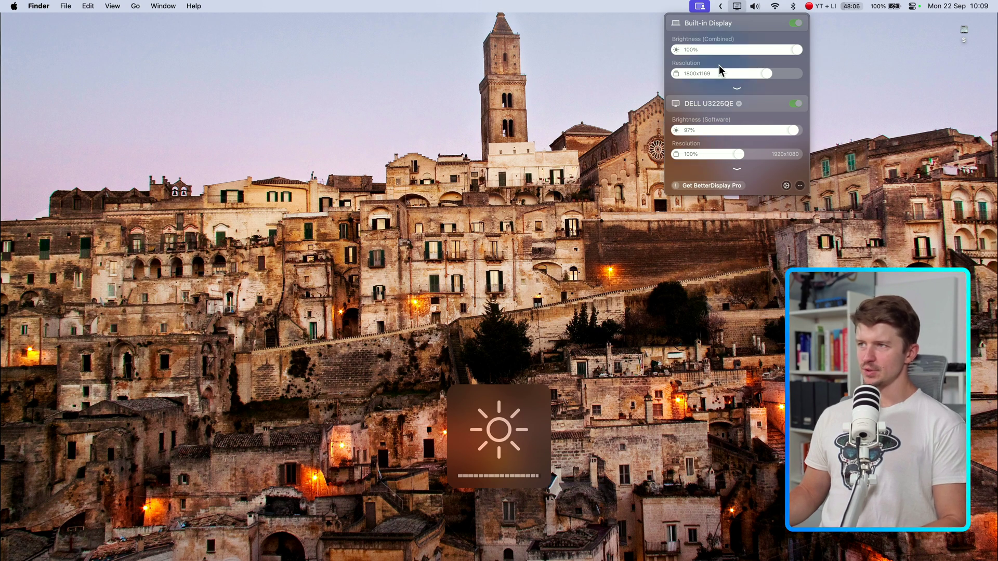
# Reopen the BetterDisplay panel and expand the Built-in Display's full options list
pyautogui.click(737, 5)
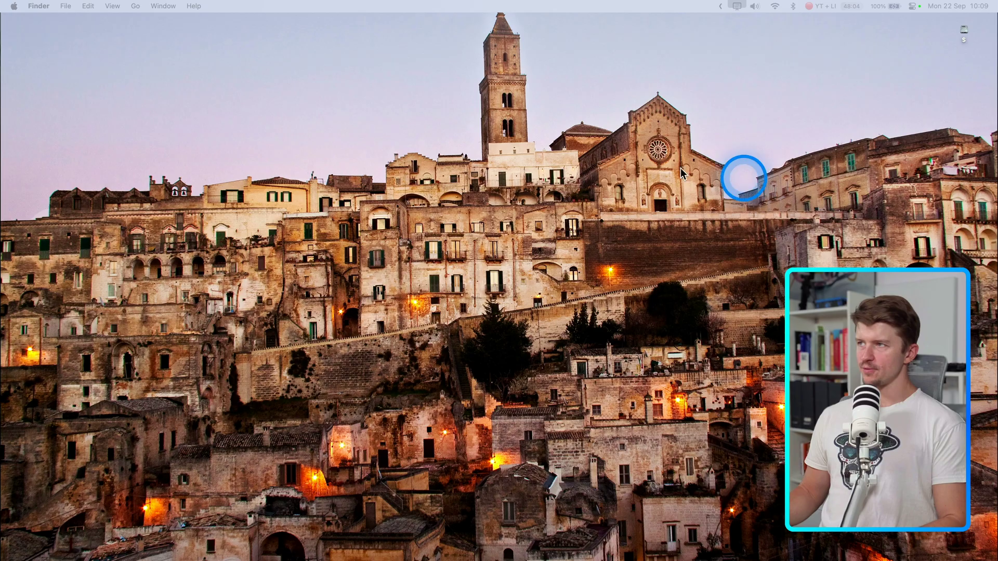
pyautogui.click(737, 6)
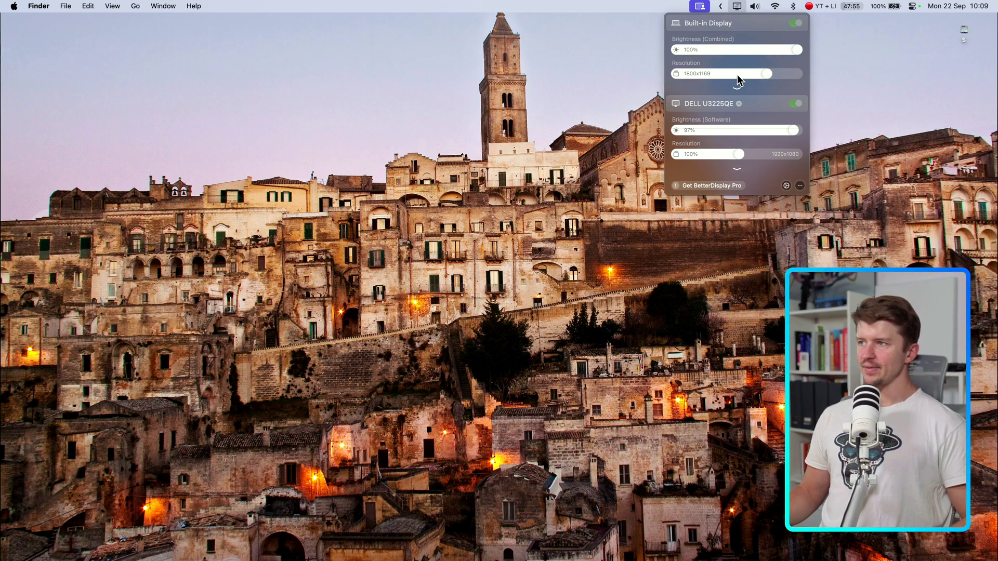
pyautogui.click(599, 84)
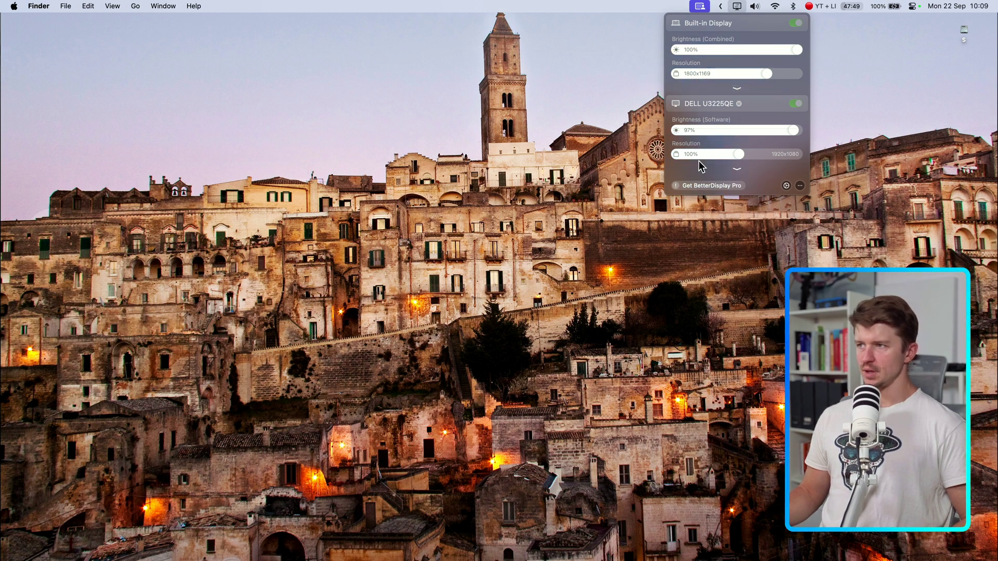
pyautogui.click(737, 88)
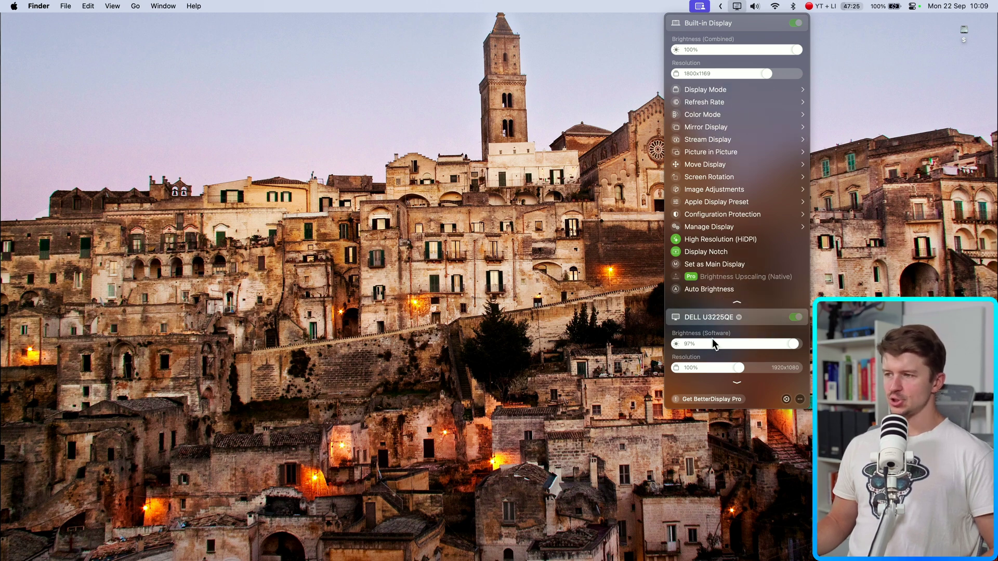
# Collapse the Built-in Display's options and expand the DELL U3225QE's full options list
pyautogui.click(741, 303)
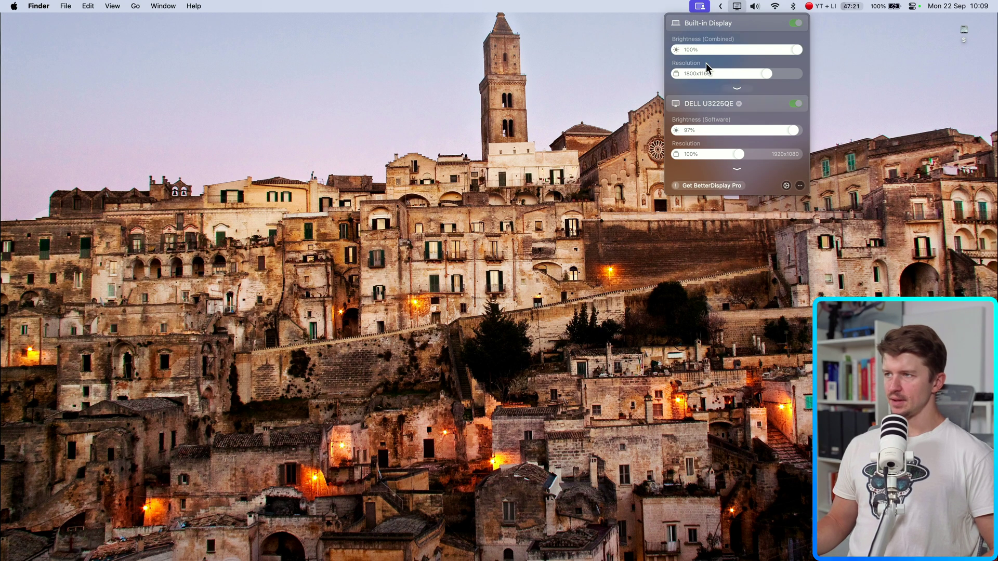
pyautogui.click(736, 167)
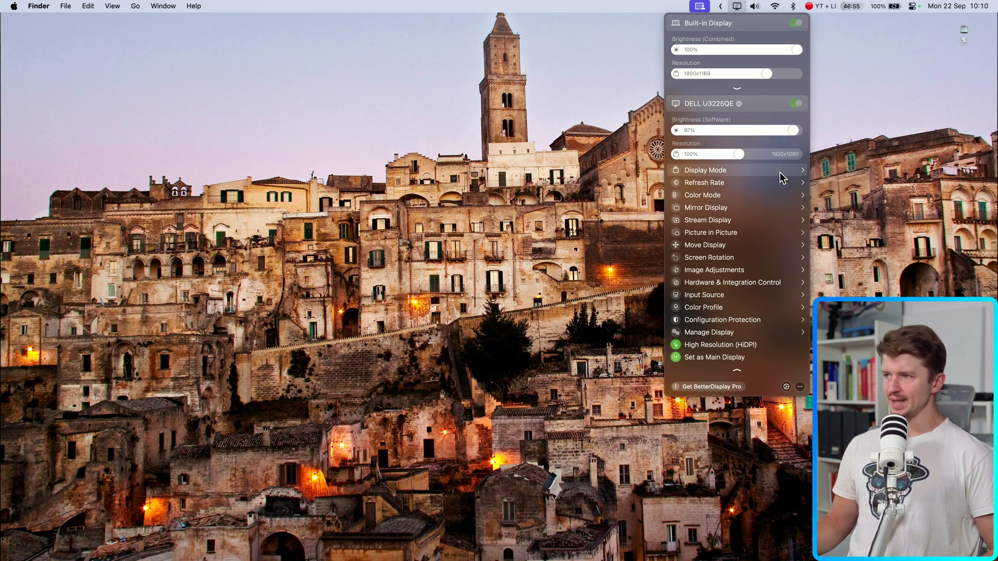
pyautogui.click(706, 170)
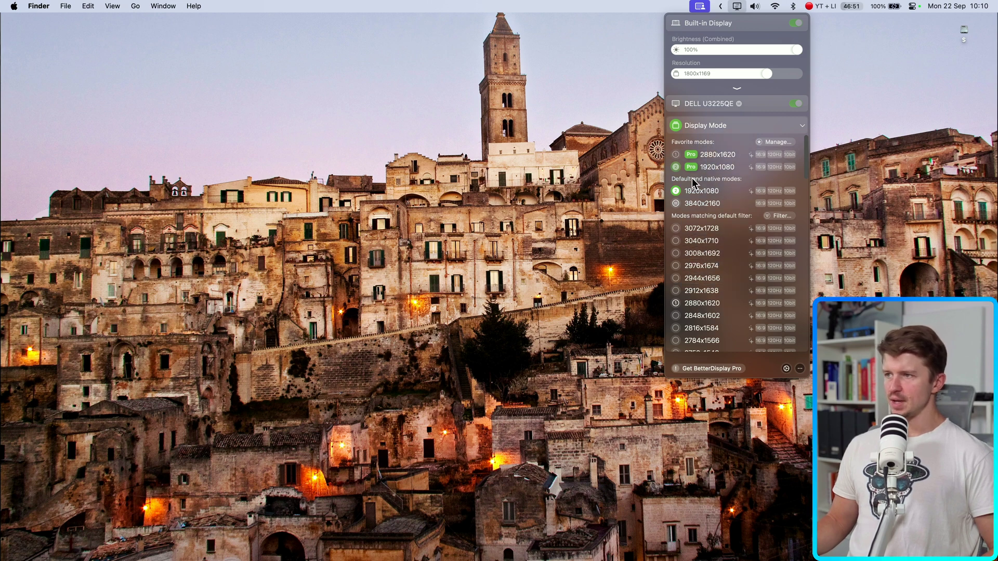
pyautogui.click(677, 157)
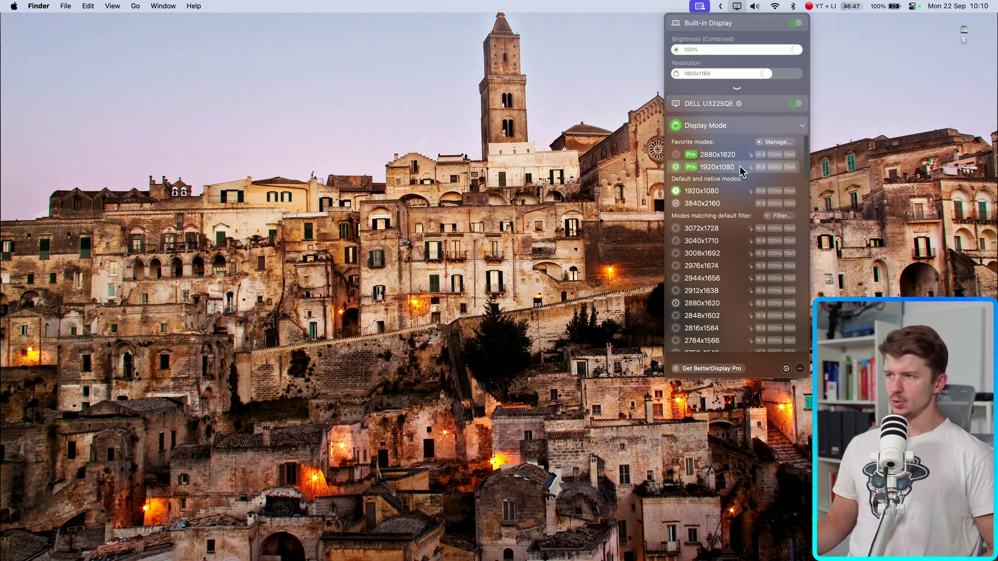
pyautogui.click(675, 174)
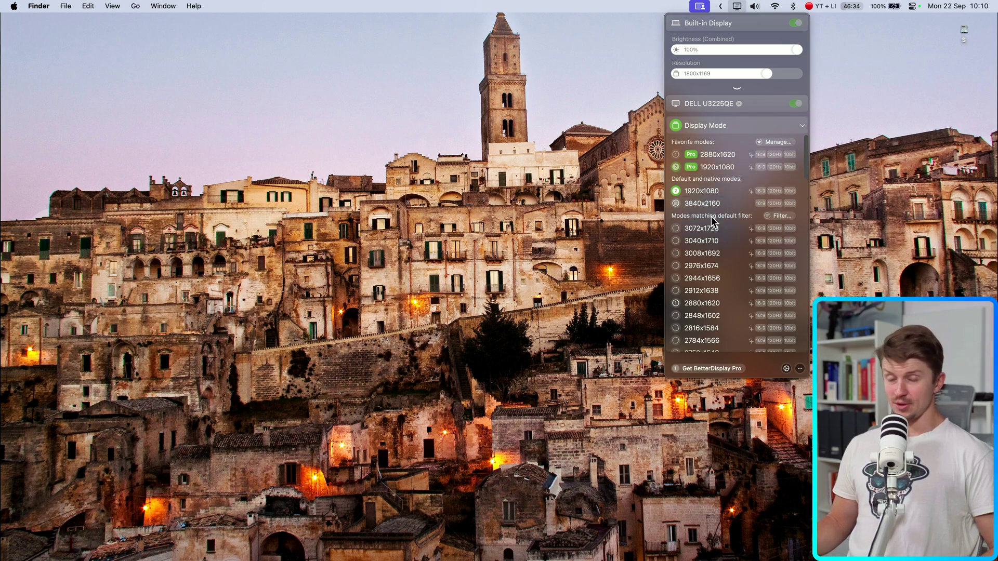
pyautogui.click(802, 126)
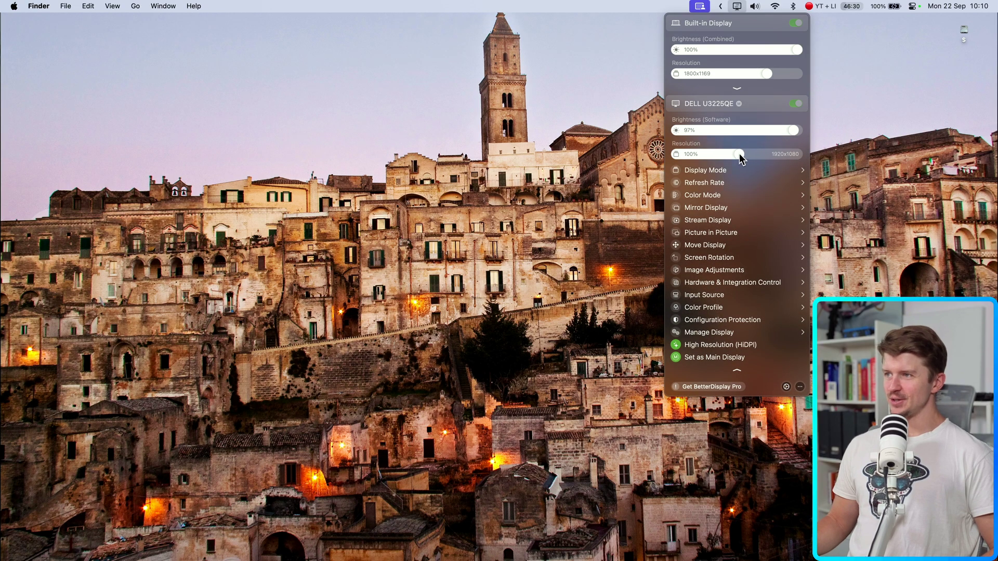
# Slide the DELL resolution through 137%, 140% and 160%, settling at 100% (1920x1080)
pyautogui.moveTo(740, 158)
pyautogui.mouseDown()
pyautogui.moveTo(733, 151)
pyautogui.moveTo(795, 157)
pyautogui.moveTo(734, 157)
pyautogui.mouseUp()
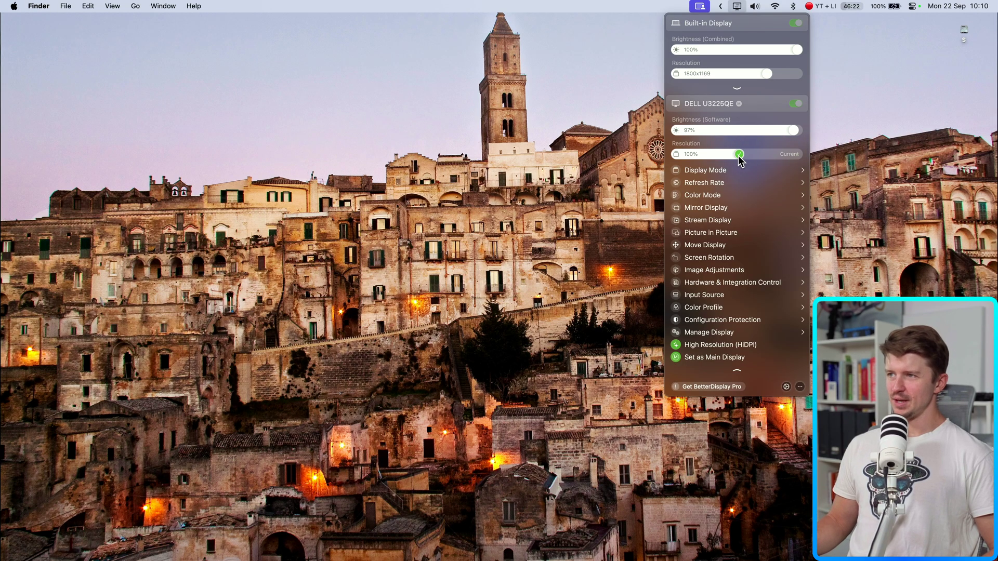
pyautogui.moveTo(738, 154); pyautogui.dragTo(777, 158)
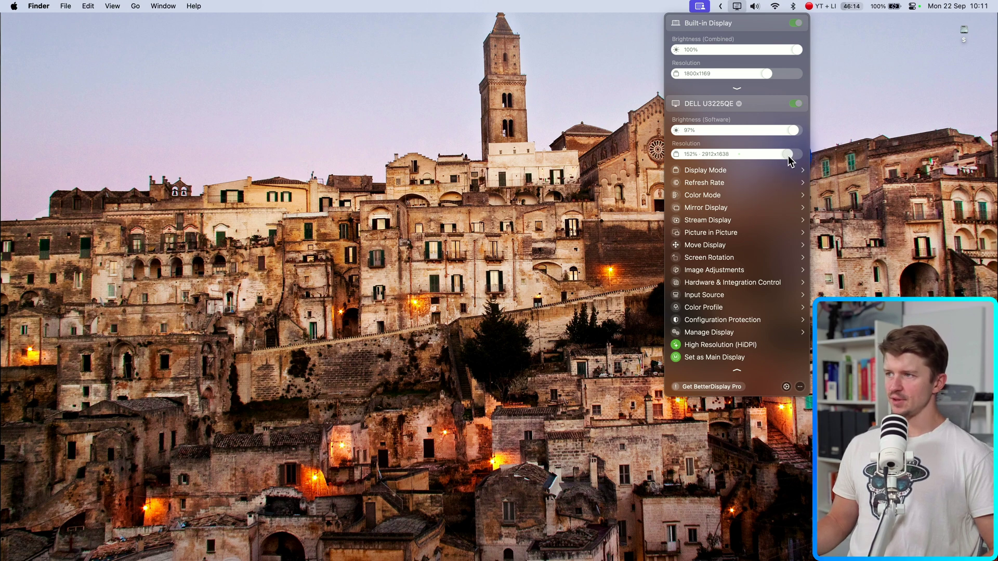
pyautogui.moveTo(788, 156); pyautogui.dragTo(798, 162)
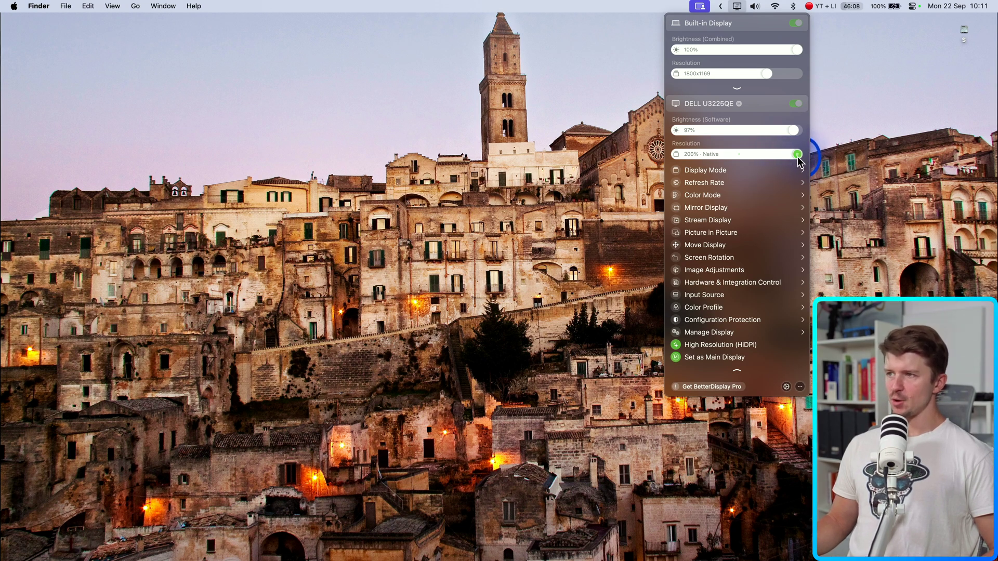
pyautogui.moveTo(798, 161); pyautogui.dragTo(742, 159)
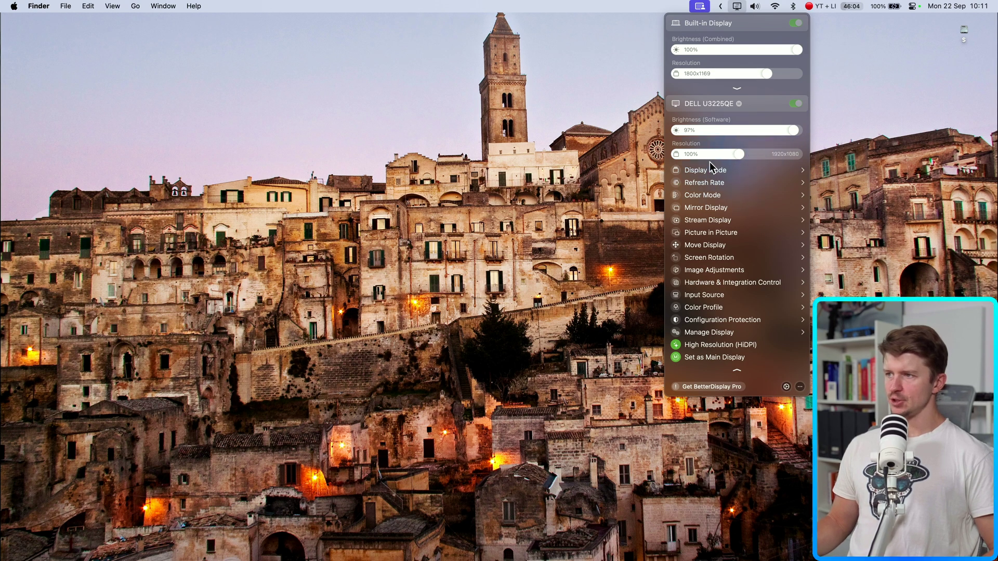
pyautogui.click(697, 181)
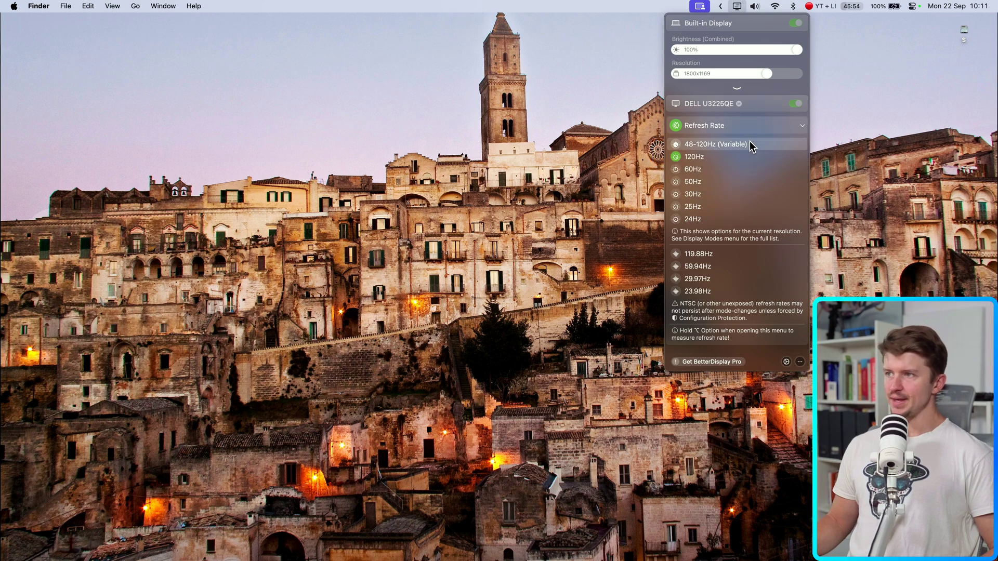
pyautogui.click(802, 125)
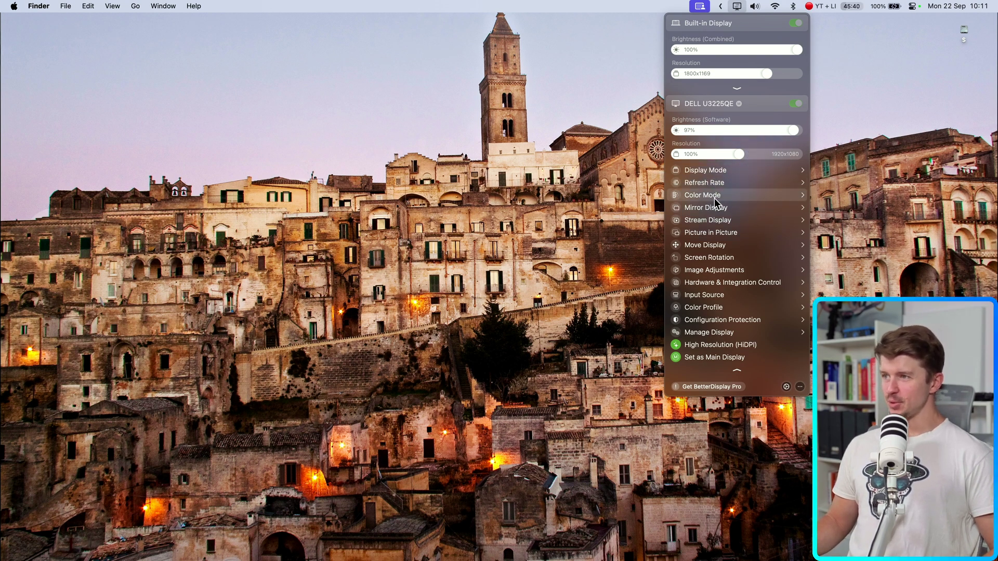
pyautogui.click(709, 196)
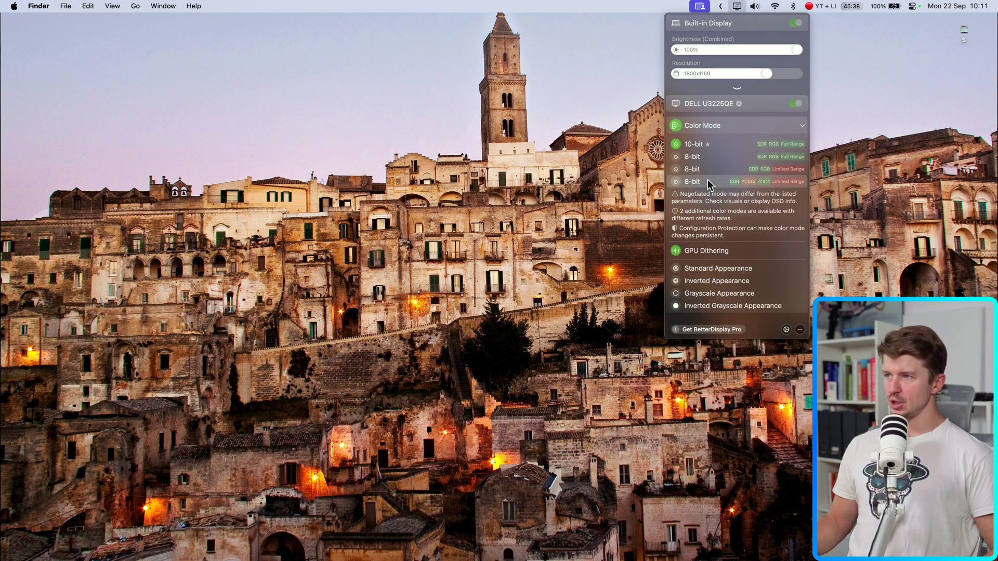
pyautogui.click(766, 124)
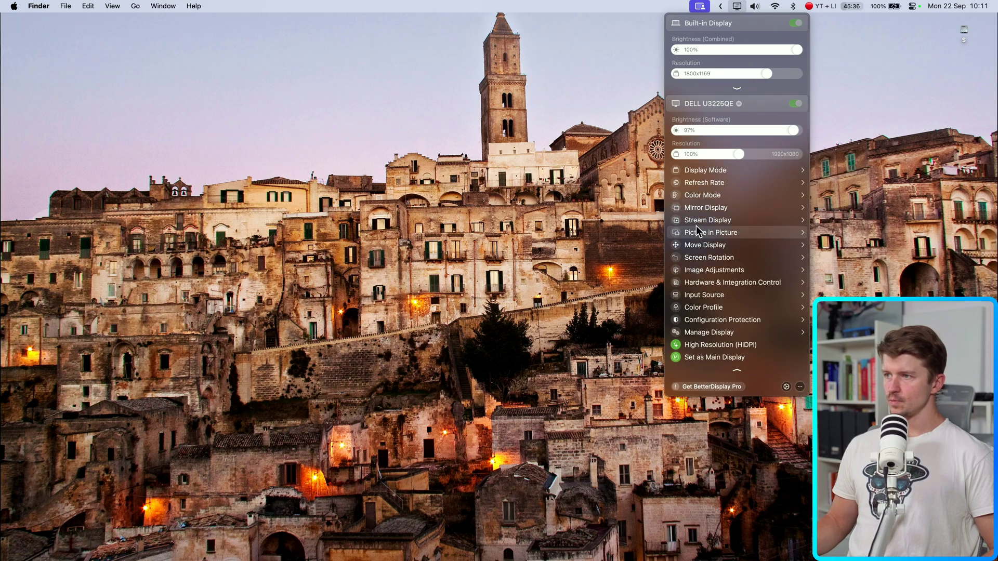
pyautogui.click(707, 208)
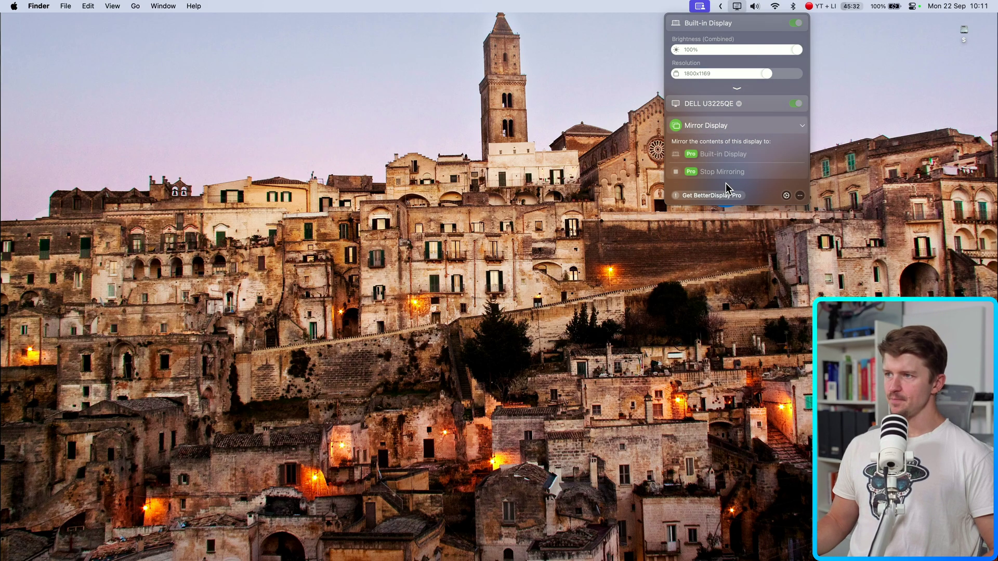
pyautogui.click(774, 128)
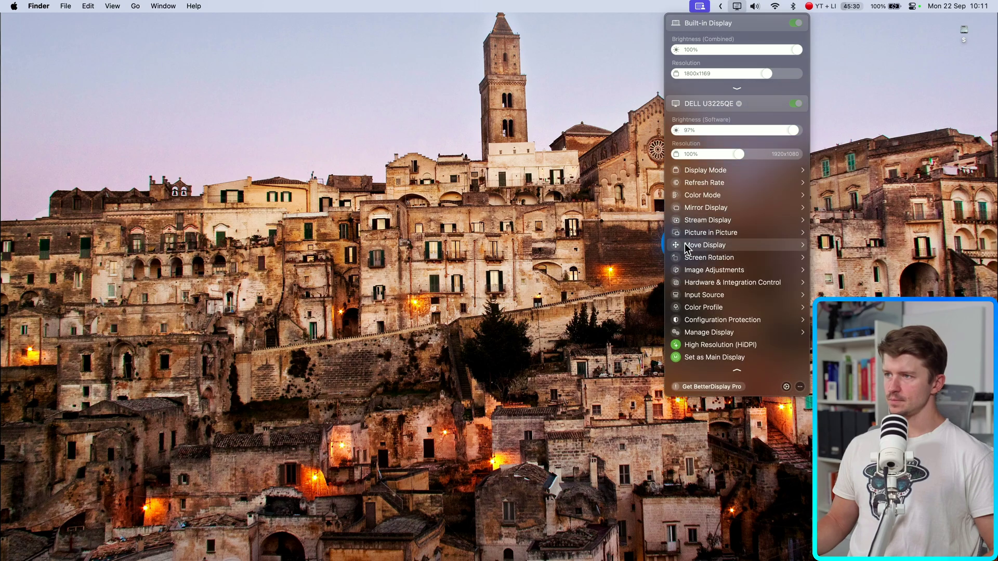
pyautogui.click(713, 222)
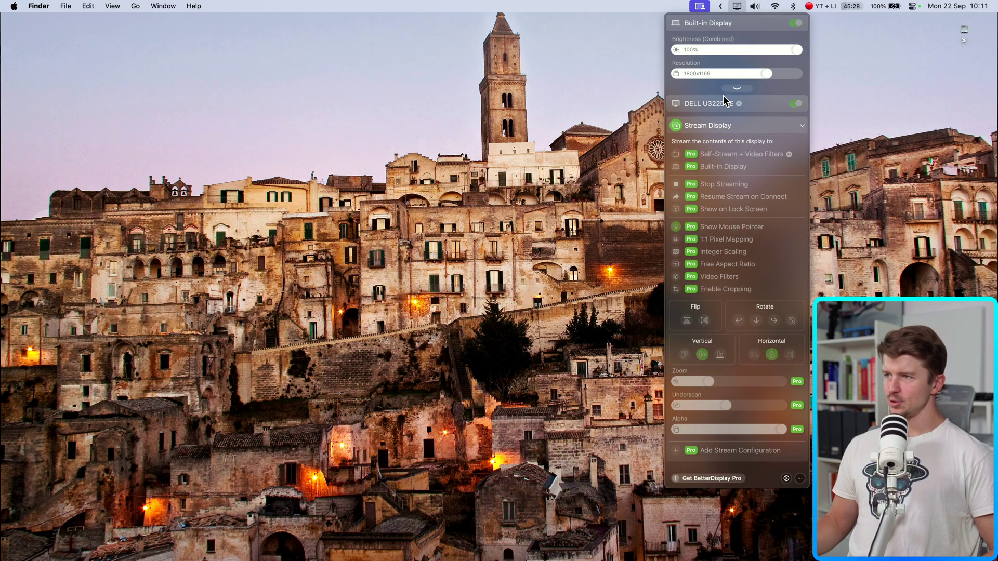
pyautogui.click(708, 128)
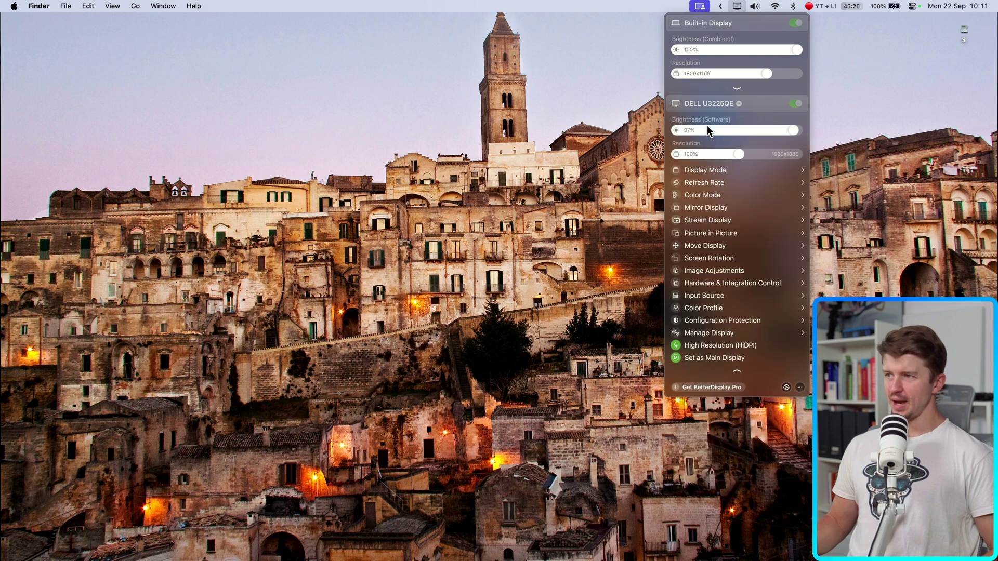
pyautogui.click(700, 234)
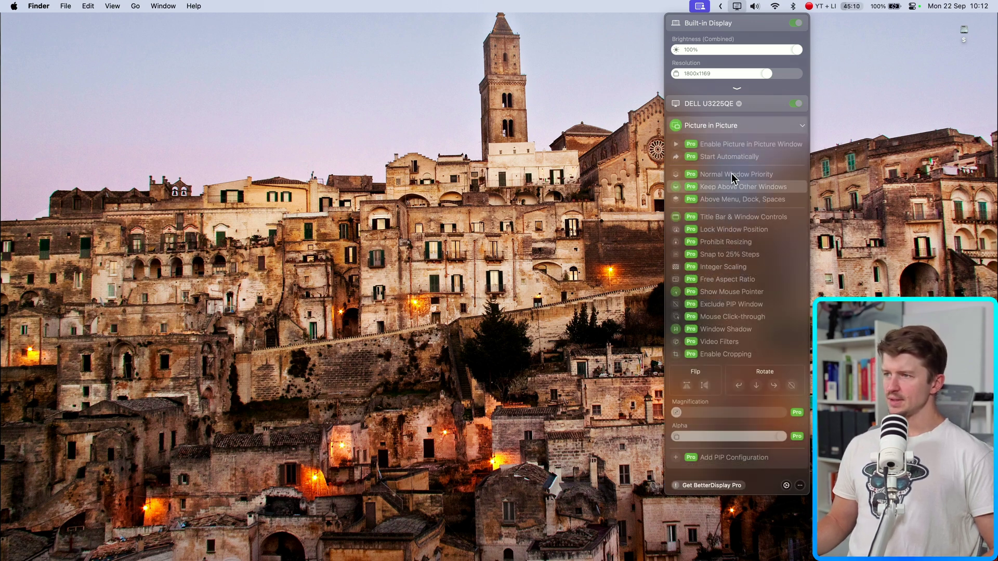
pyautogui.click(731, 128)
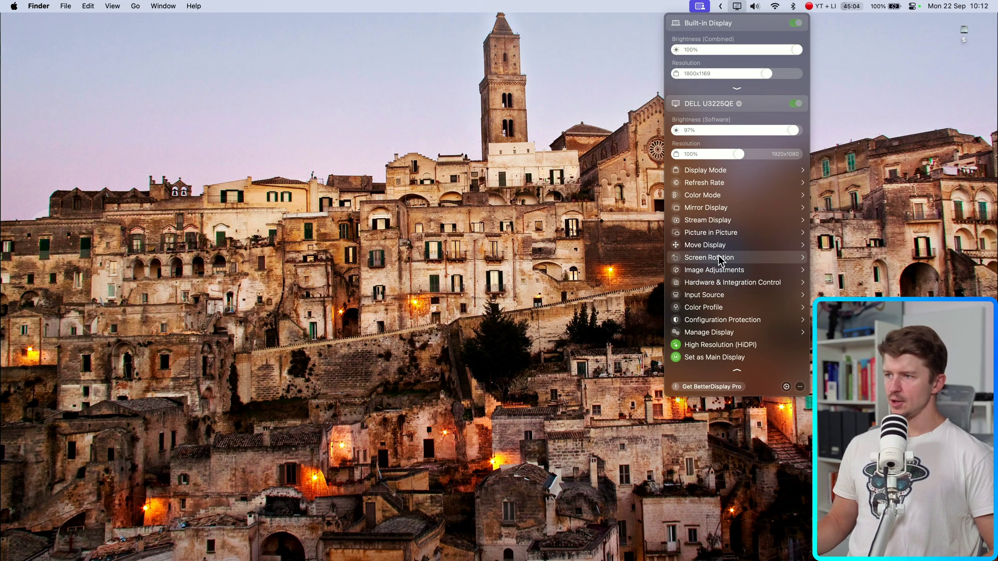
pyautogui.click(720, 258)
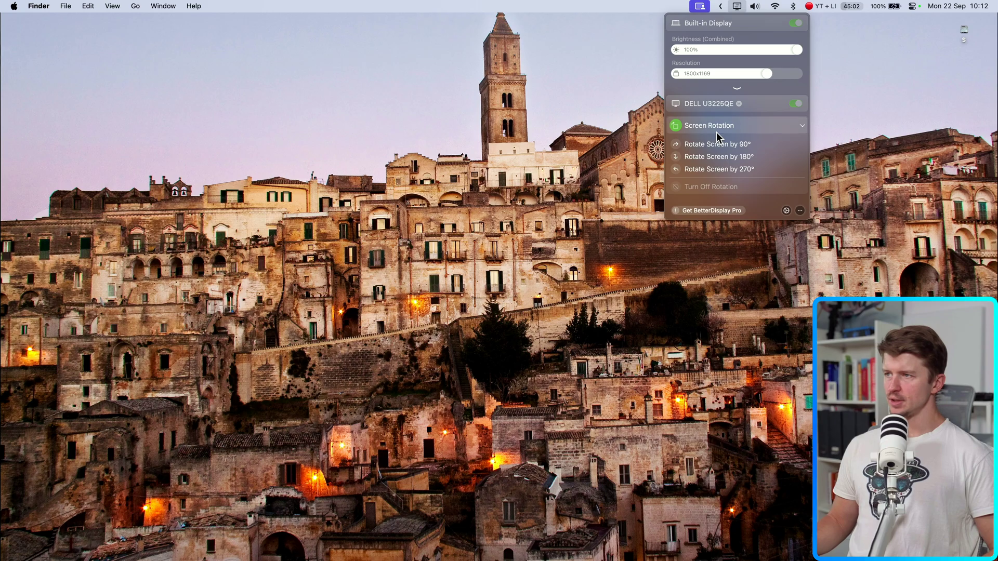
pyautogui.click(719, 127)
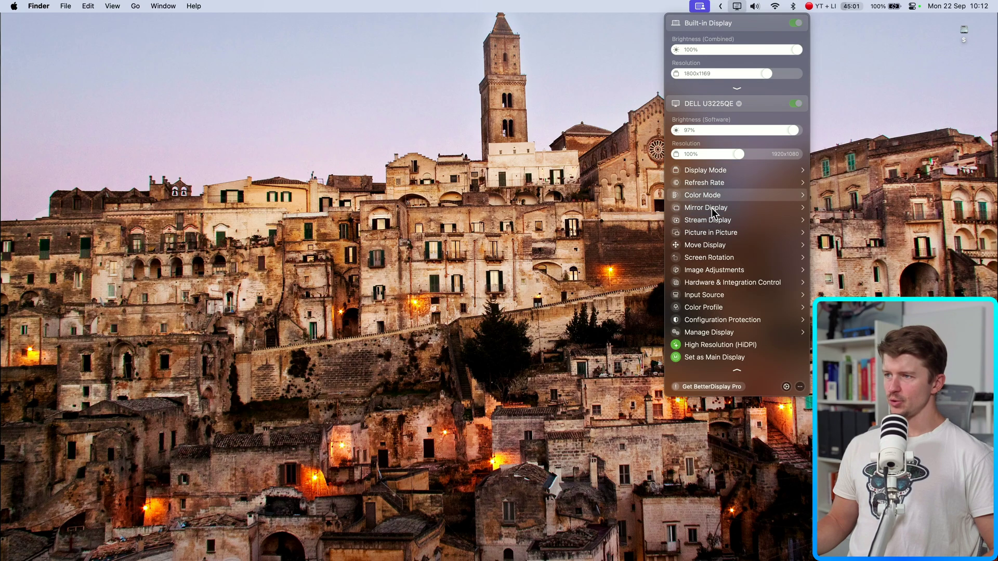
pyautogui.click(737, 271)
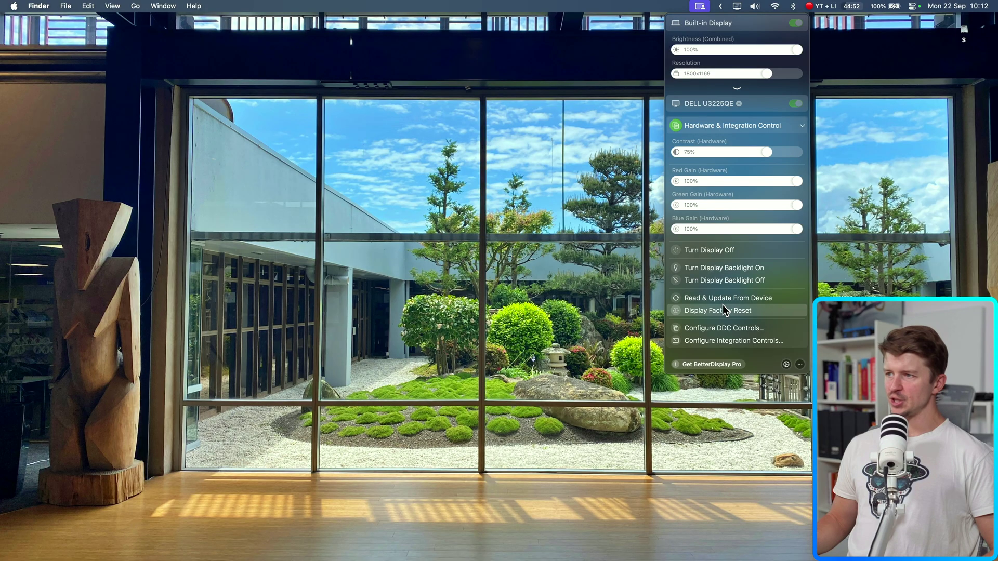
pyautogui.click(719, 296)
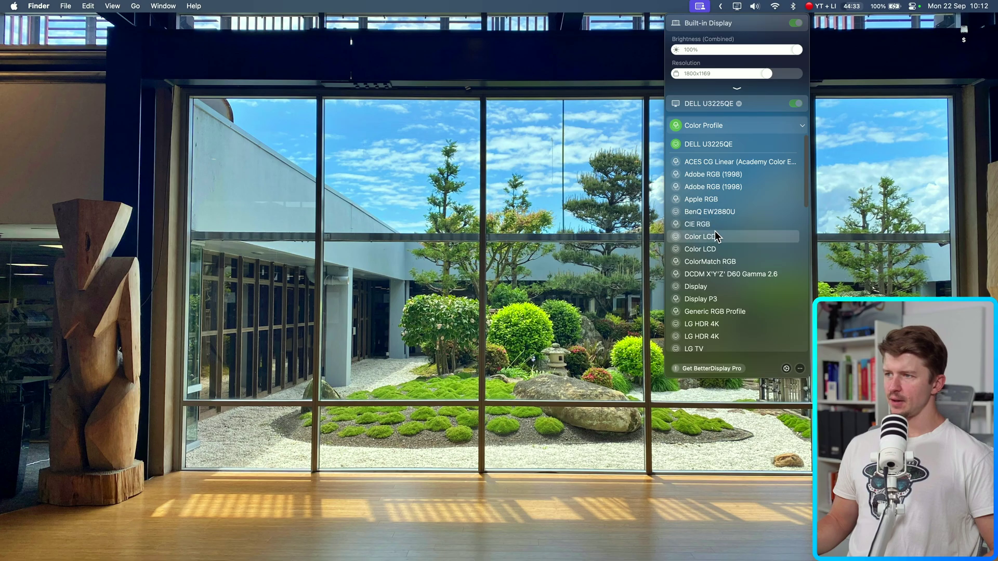
pyautogui.click(712, 232)
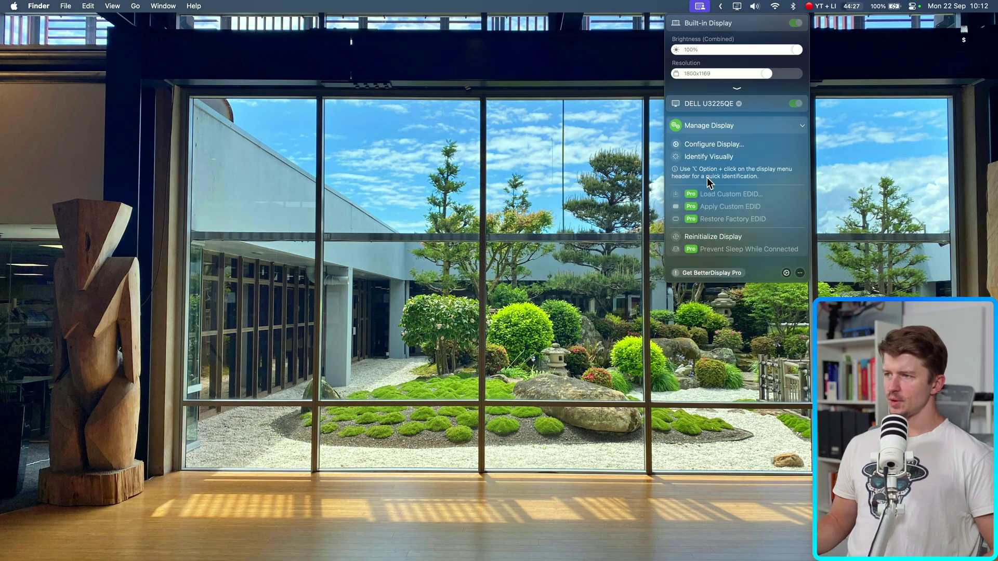
pyautogui.click(724, 126)
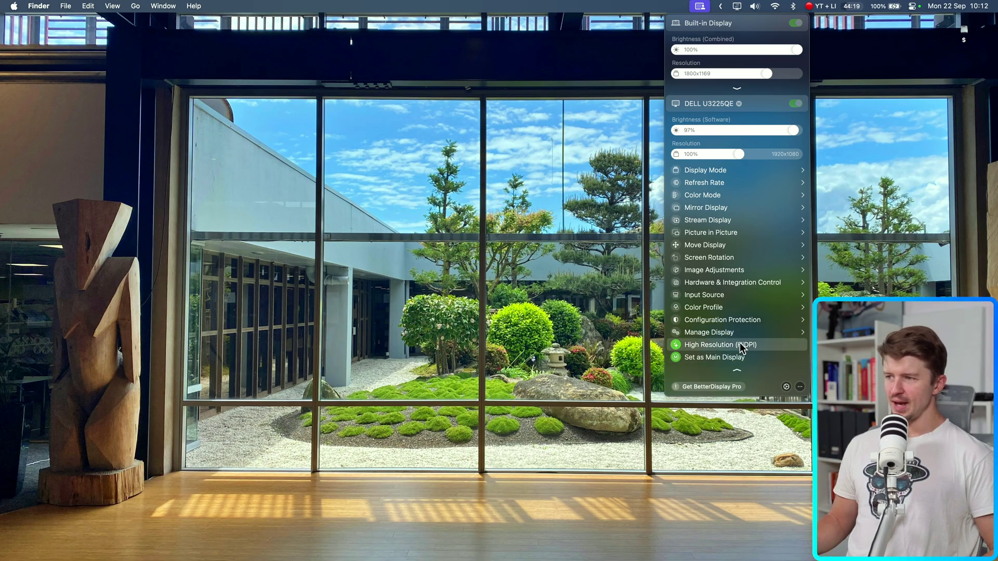
# Dim the DELL U3225QE with F1, then raise its software brightness back to 98%
pyautogui.click(677, 345)
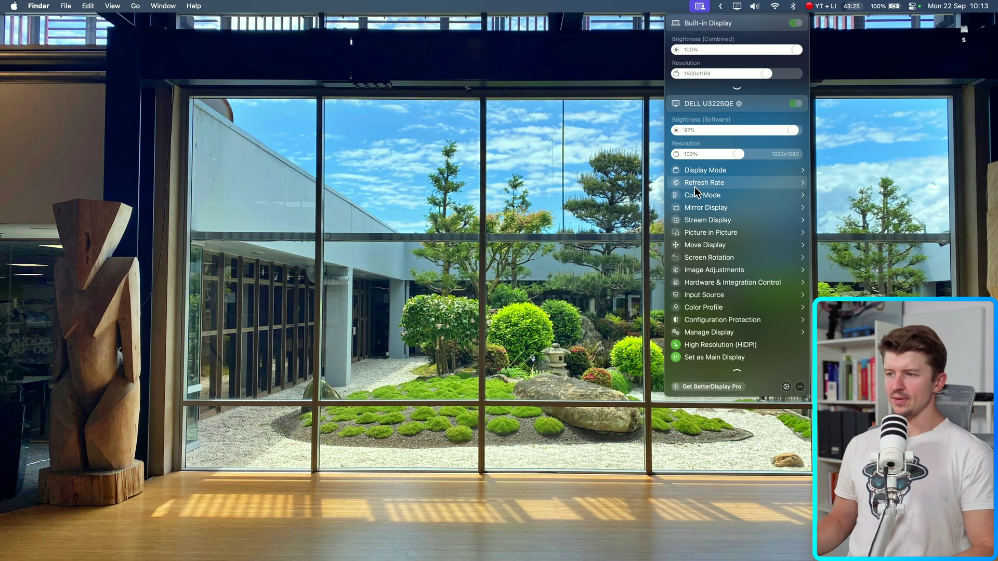
pyautogui.press('F1')
pyautogui.press('F1')
pyautogui.press('F1')
pyautogui.press('F1')
pyautogui.press('F1')
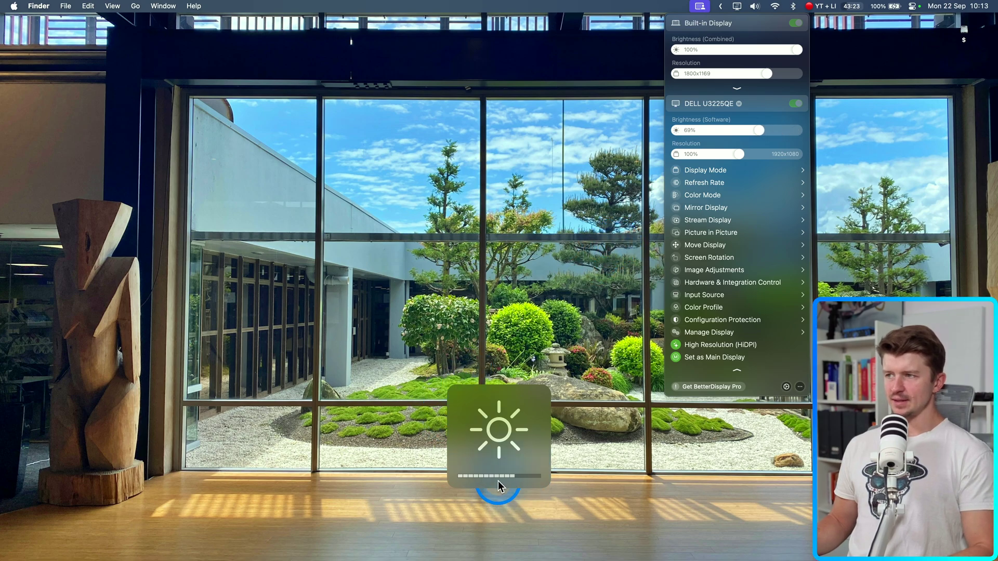
pyautogui.press('F2')
pyautogui.press('F2')
pyautogui.press('F2')
pyautogui.press('F2')
pyautogui.press('F2')
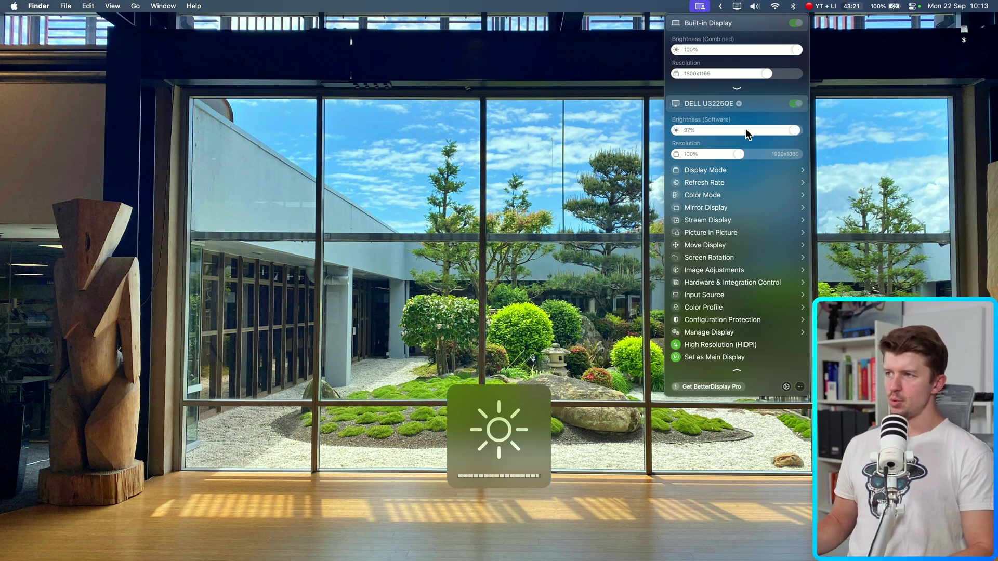
pyautogui.press('F2')
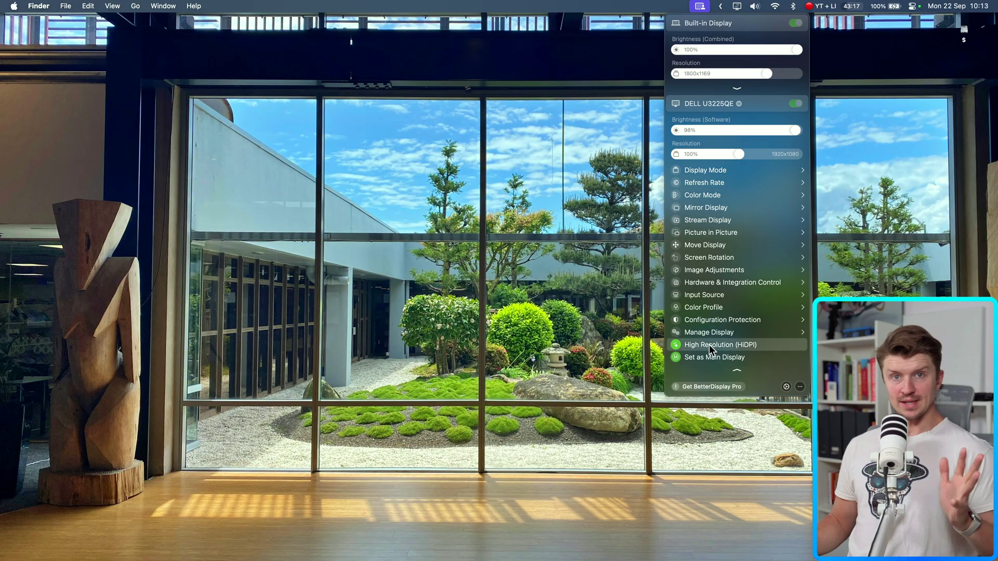
# Open BetterDisplay Settings, view the Pro licence page, and return to Keyboard
pyautogui.click(786, 386)
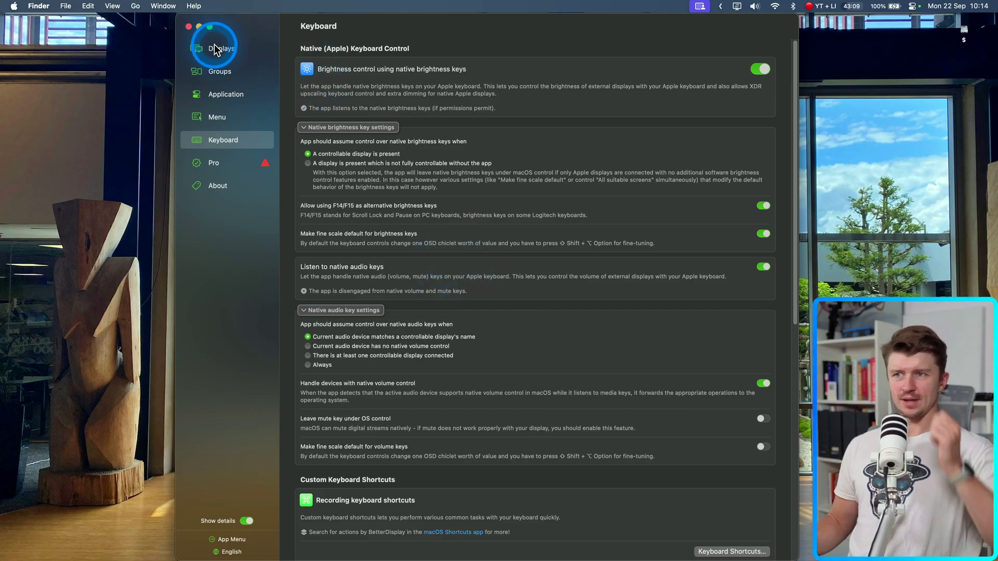
pyautogui.click(213, 164)
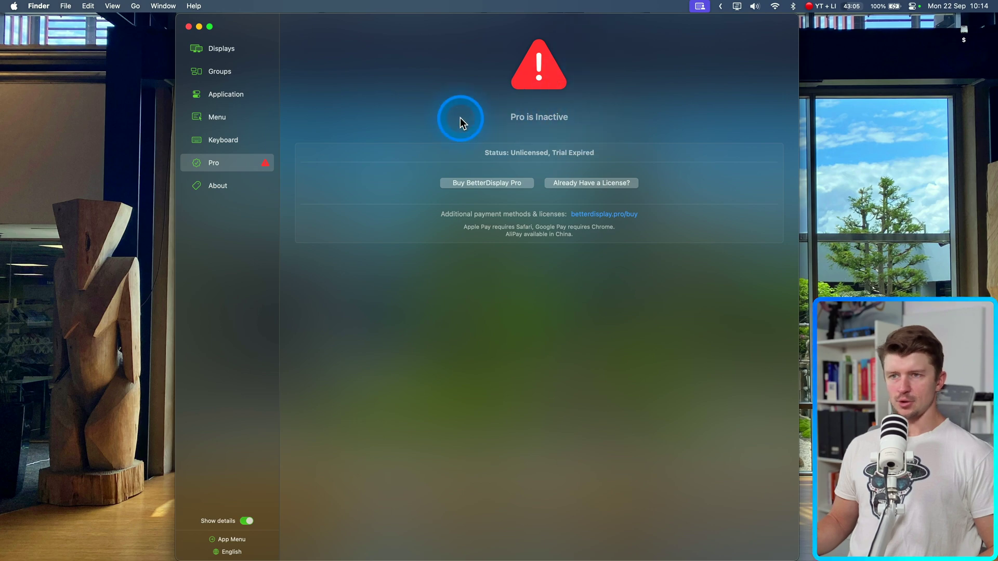
pyautogui.click(217, 139)
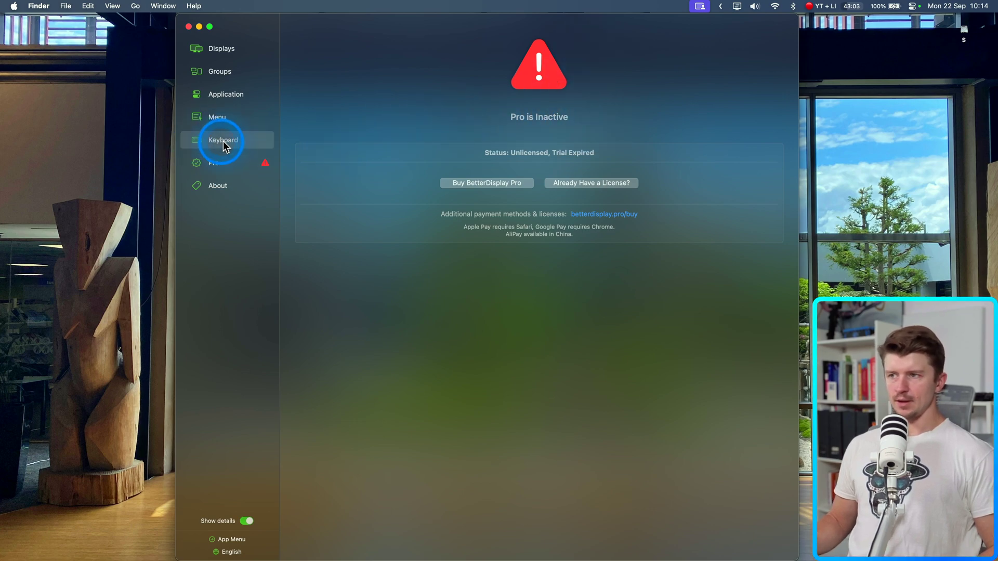
# Scroll through the Keyboard settings and test the native brightness-up key
pyautogui.scroll(-5, 551, 177)
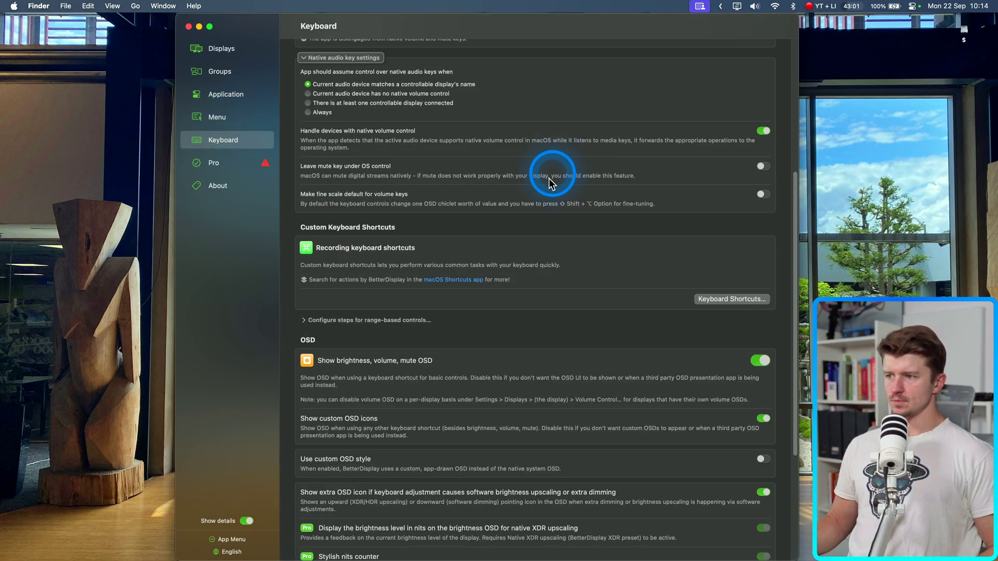
pyautogui.scroll(-4, 549, 179)
pyautogui.scroll(9, 464, 376)
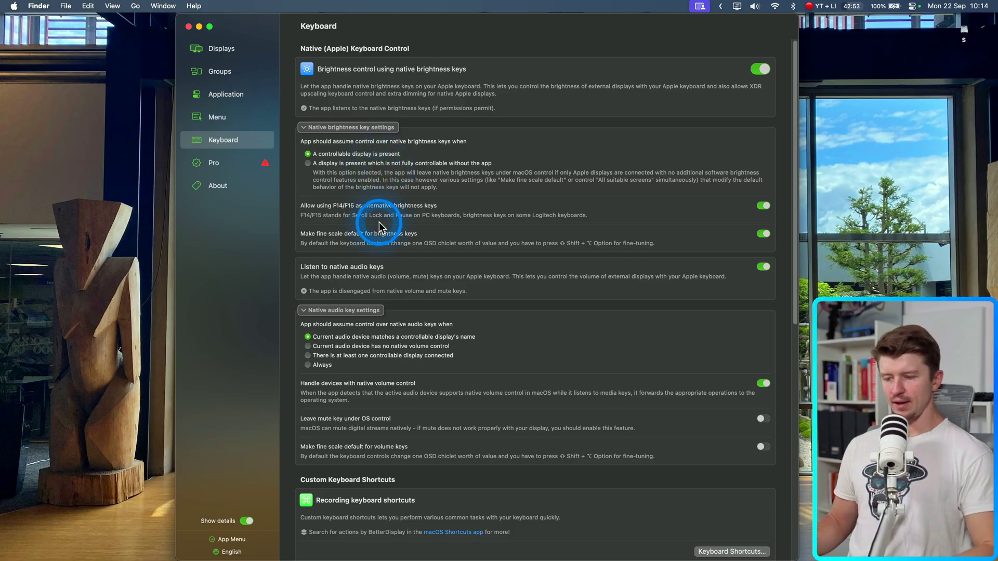
pyautogui.press('XF86MonBrightnessUp')
pyautogui.press('XF86MonBrightnessUp')
pyautogui.press('XF86MonBrightnessUp')
pyautogui.press('XF86MonBrightnessUp')
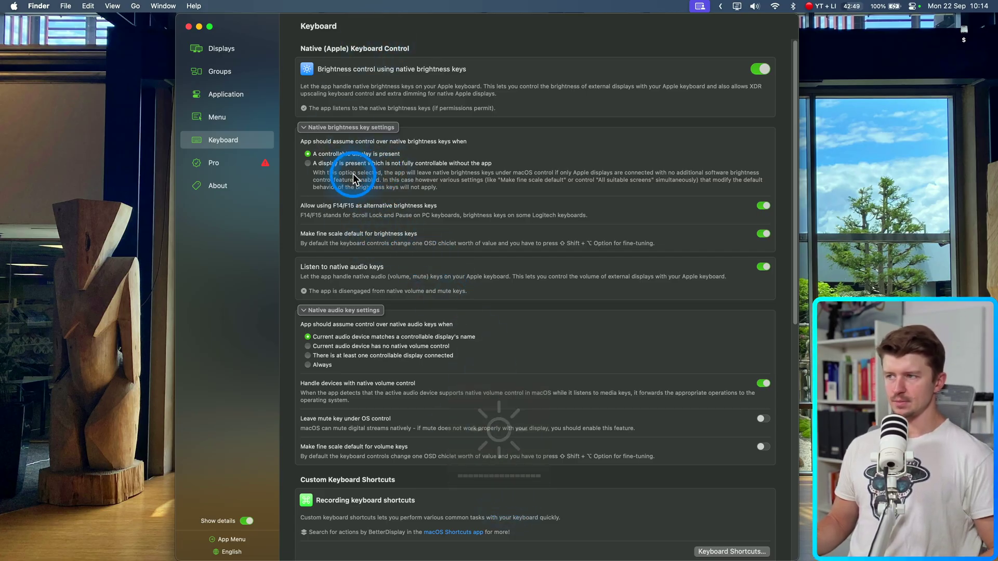
pyautogui.scroll(-10, 354, 177)
pyautogui.scroll(10, 437, 450)
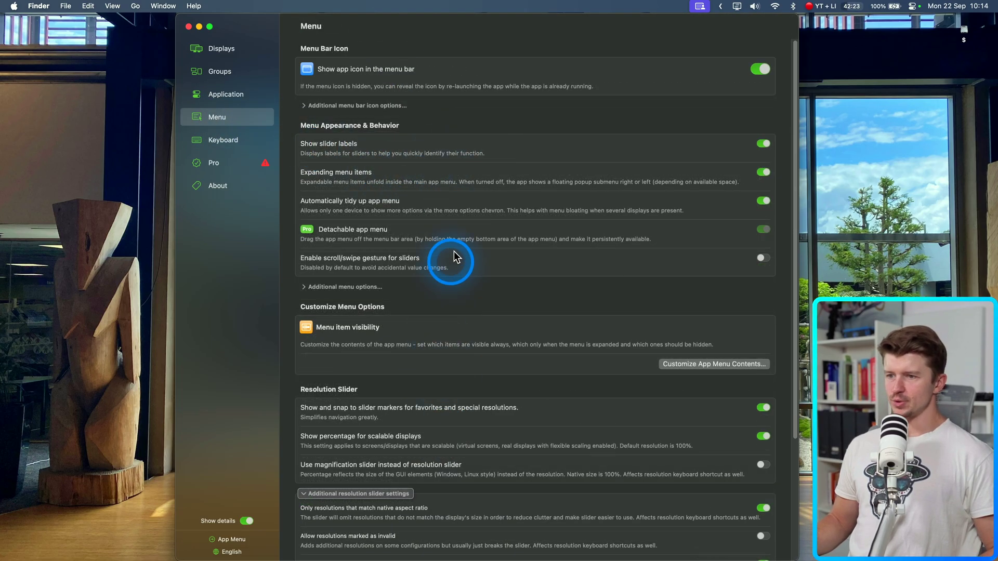
# Scroll through the Menu settings page
pyautogui.scroll(-5, 398, 170)
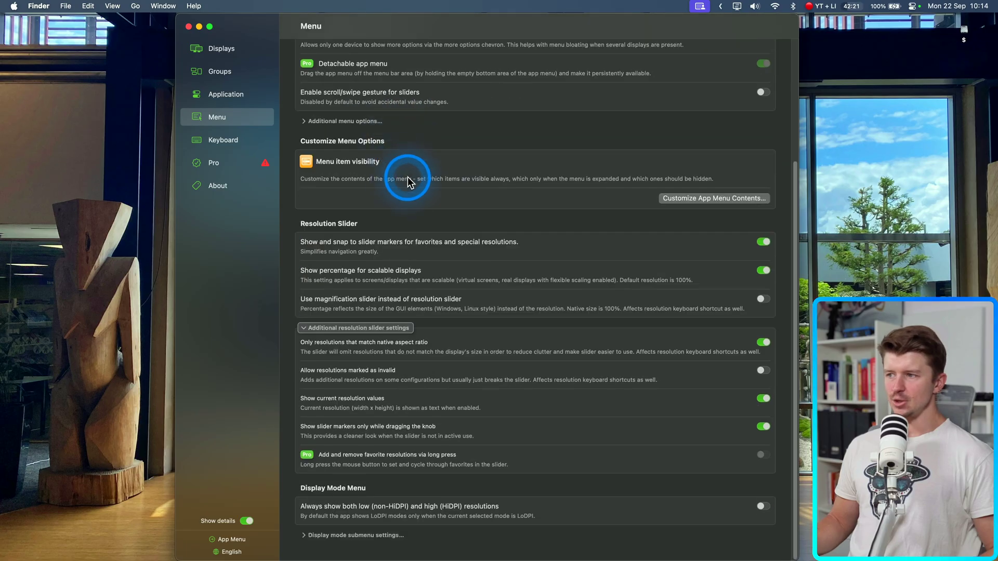
pyautogui.scroll(5, 426, 345)
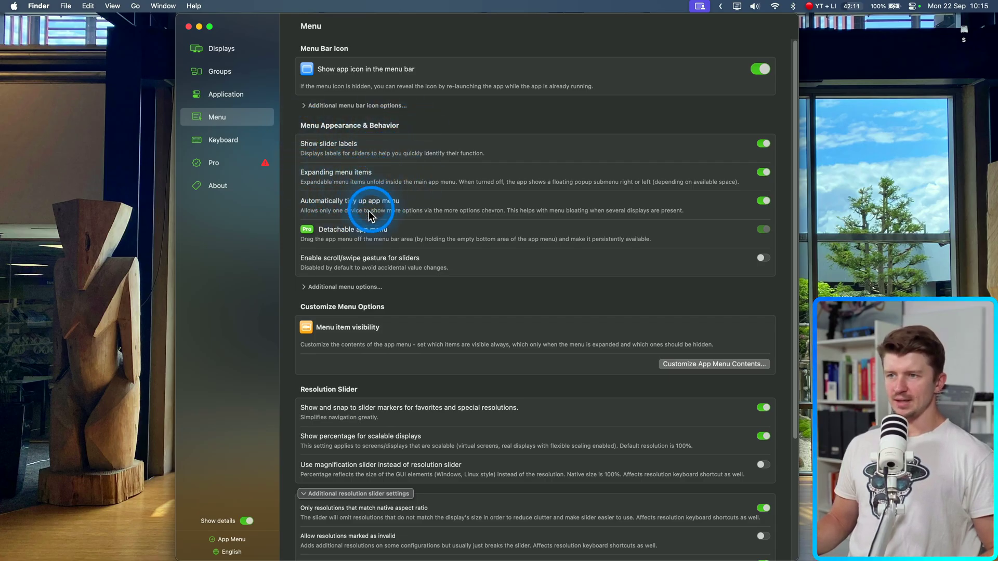
pyautogui.scroll(-1, 388, 232)
pyautogui.scroll(-5, 387, 232)
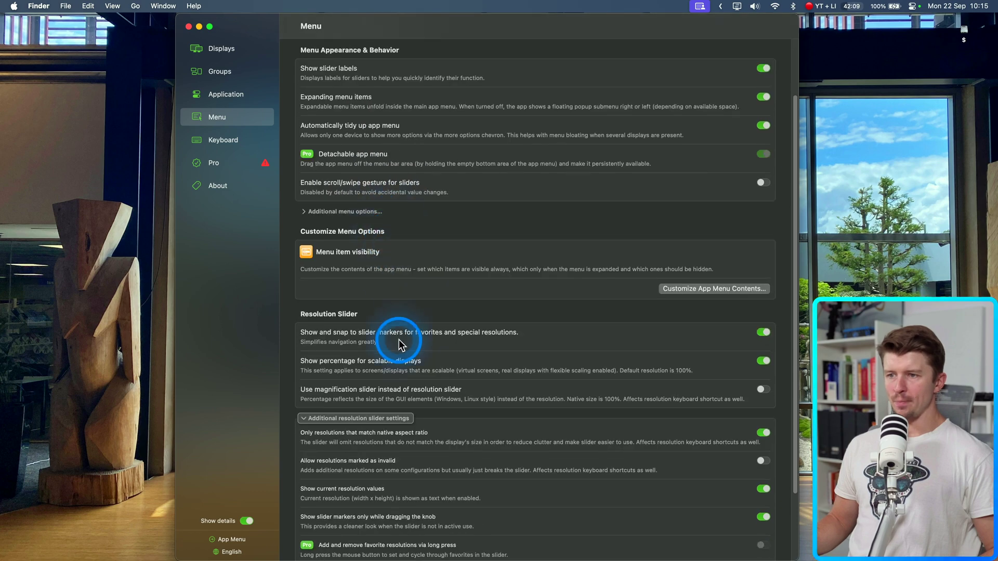
pyautogui.scroll(6, 412, 442)
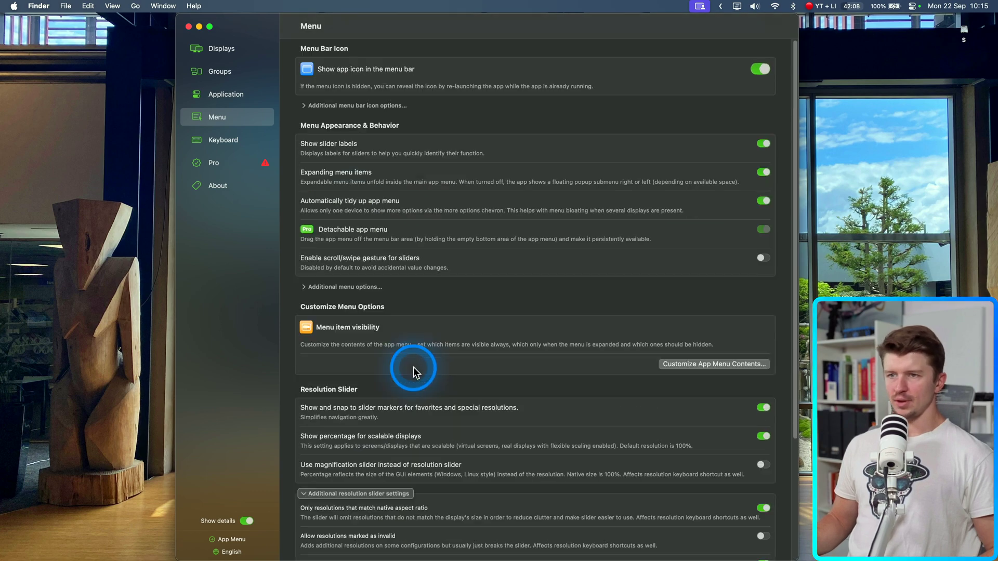
# Review the Application settings page, then move to the display Groups page
pyautogui.click(217, 95)
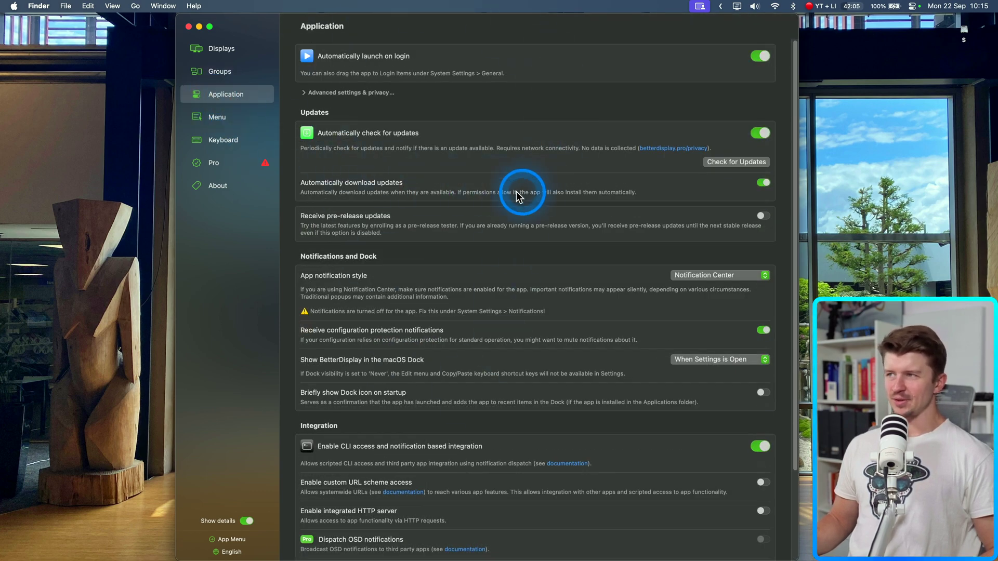
pyautogui.scroll(-5, 477, 124)
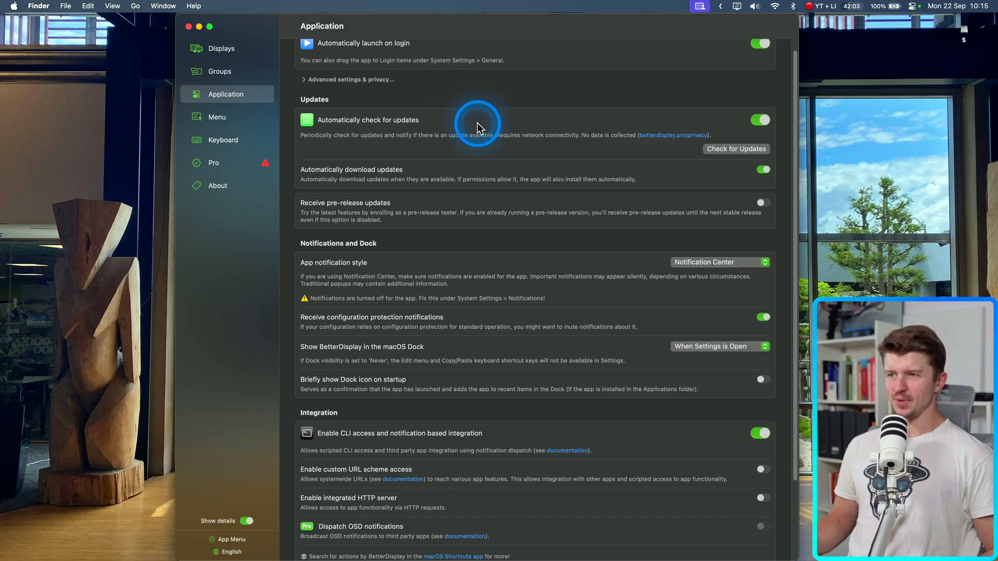
pyautogui.scroll(5, 461, 510)
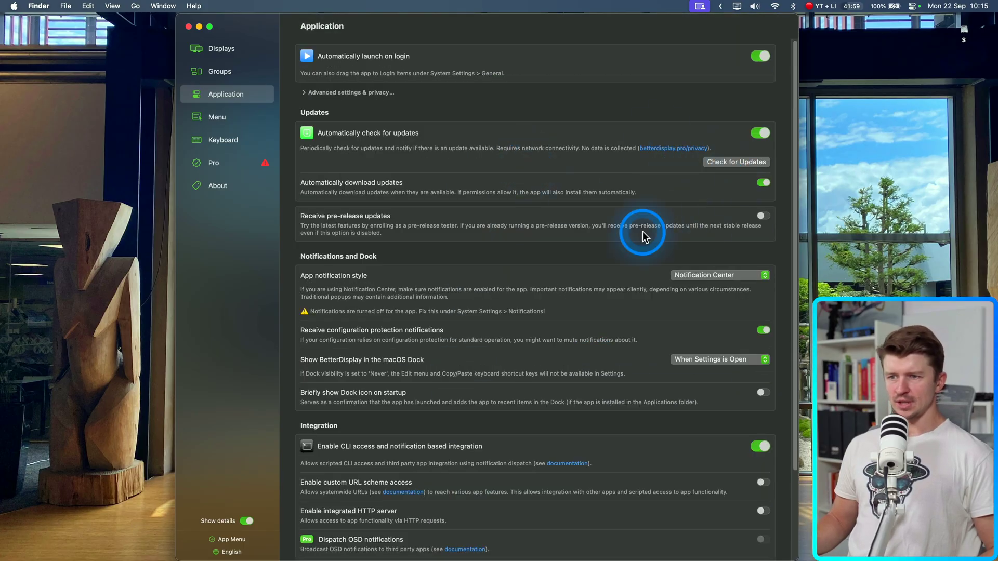
pyautogui.click(213, 71)
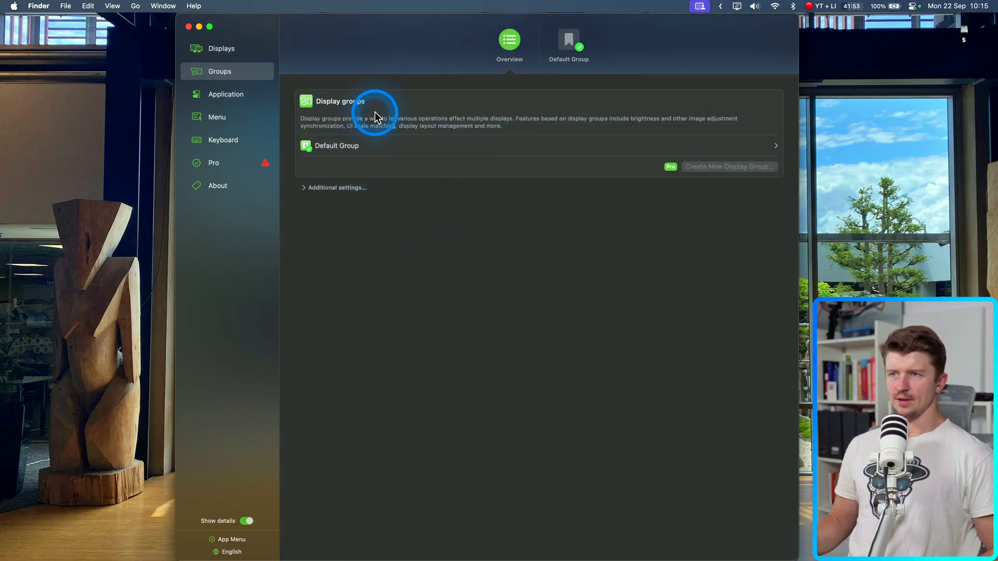
# On the Displays overview, expand 'Advanced upscaling and software dimming settings…' and review them
pyautogui.click(203, 51)
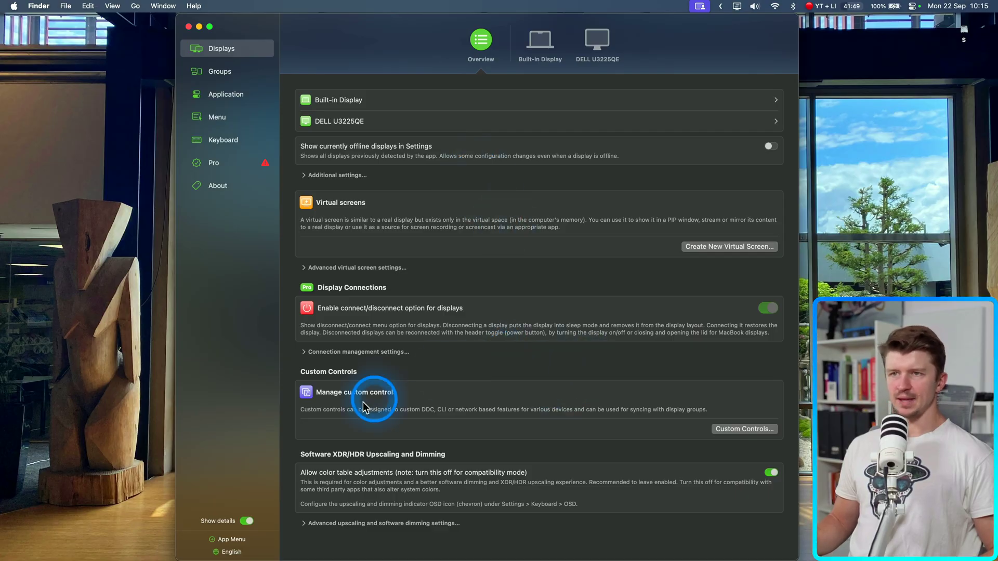
pyautogui.click(358, 525)
pyautogui.scroll(-10, 423, 378)
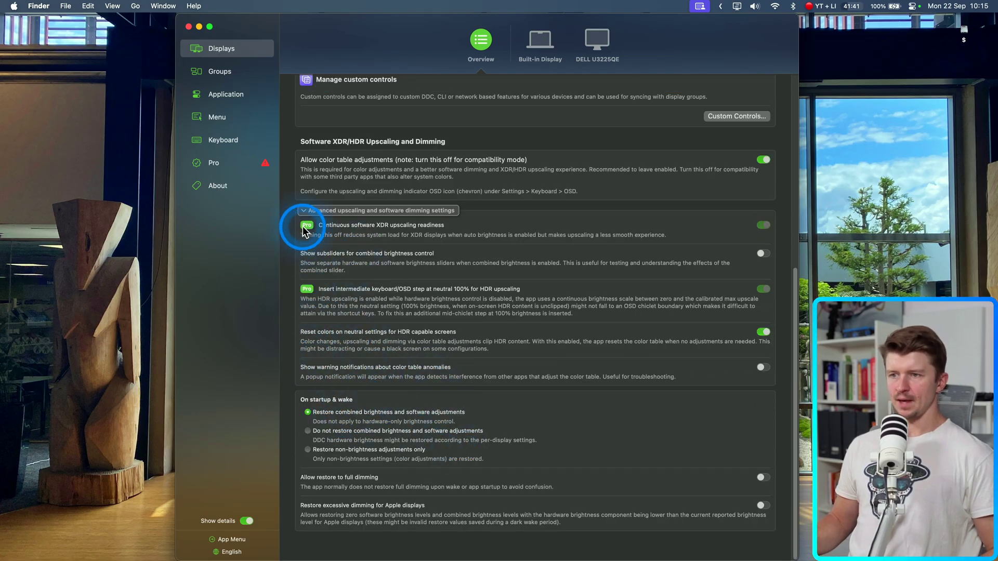
pyautogui.scroll(2, 468, 426)
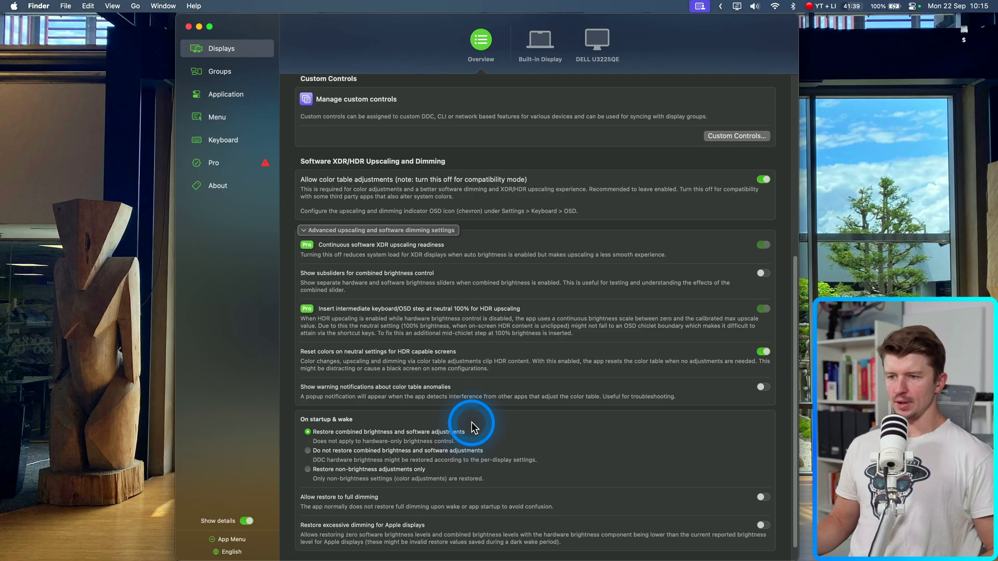
pyautogui.scroll(10, 465, 445)
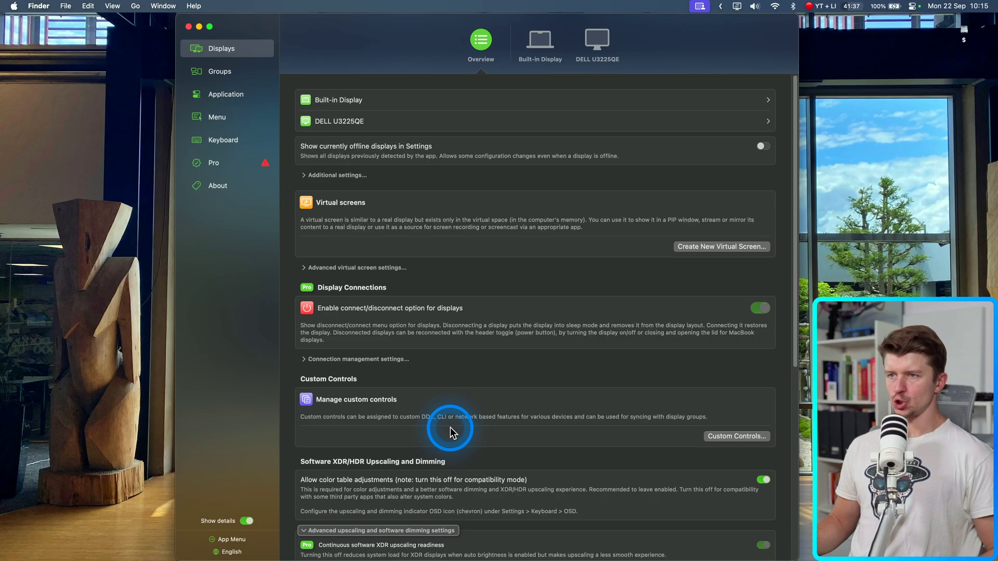
# Open the DELL U3225QE's page and scroll through its General Settings and 701.7 x 389.1 mm dimensions
pyautogui.click(344, 123)
pyautogui.scroll(-1, 437, 212)
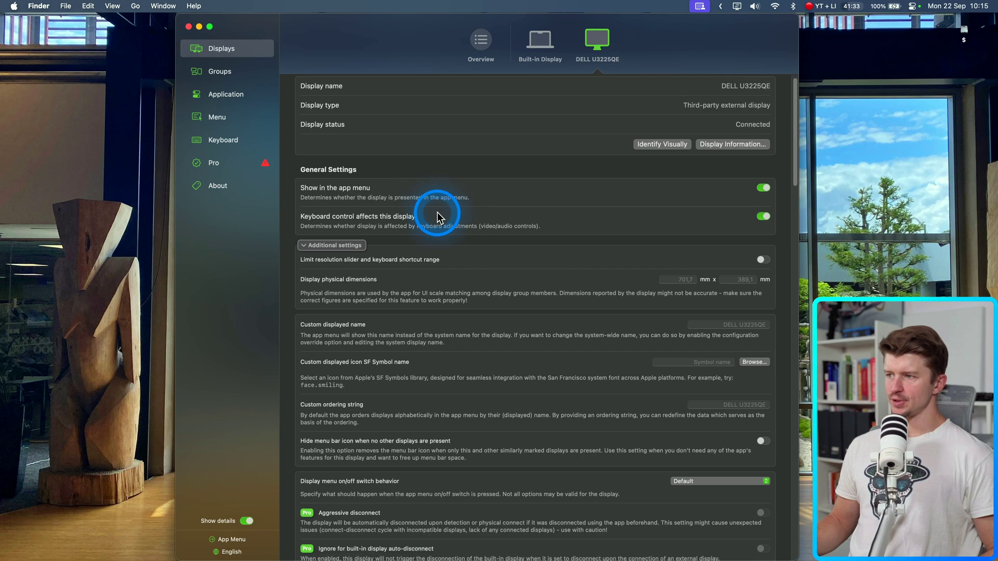
pyautogui.scroll(-5, 626, 374)
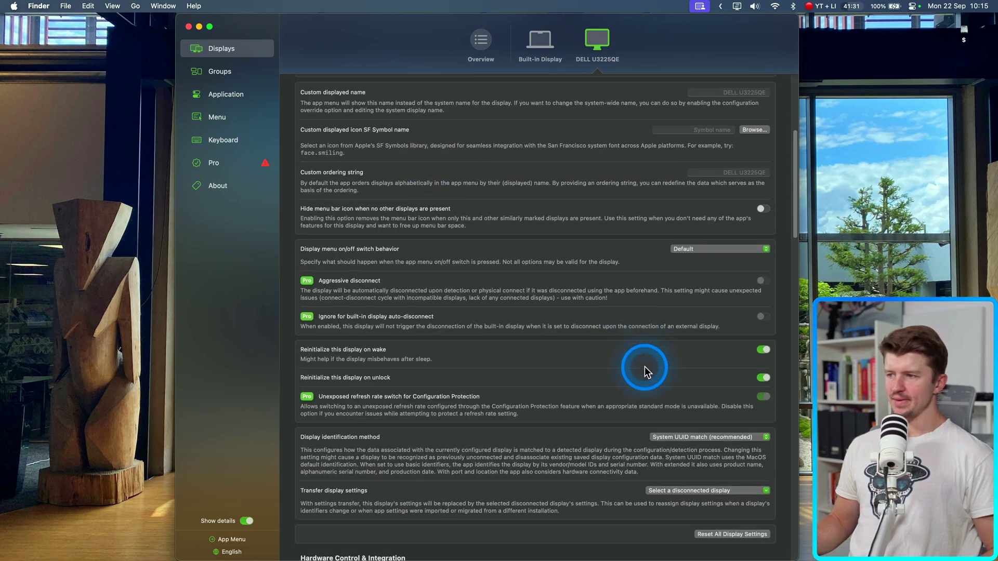
pyautogui.scroll(-3, 644, 366)
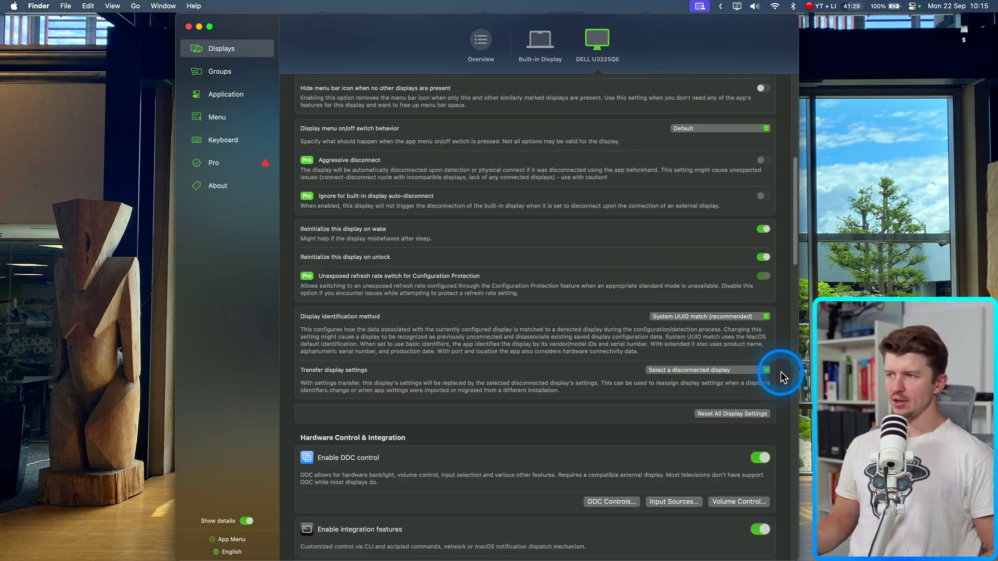
pyautogui.scroll(-15, 781, 372)
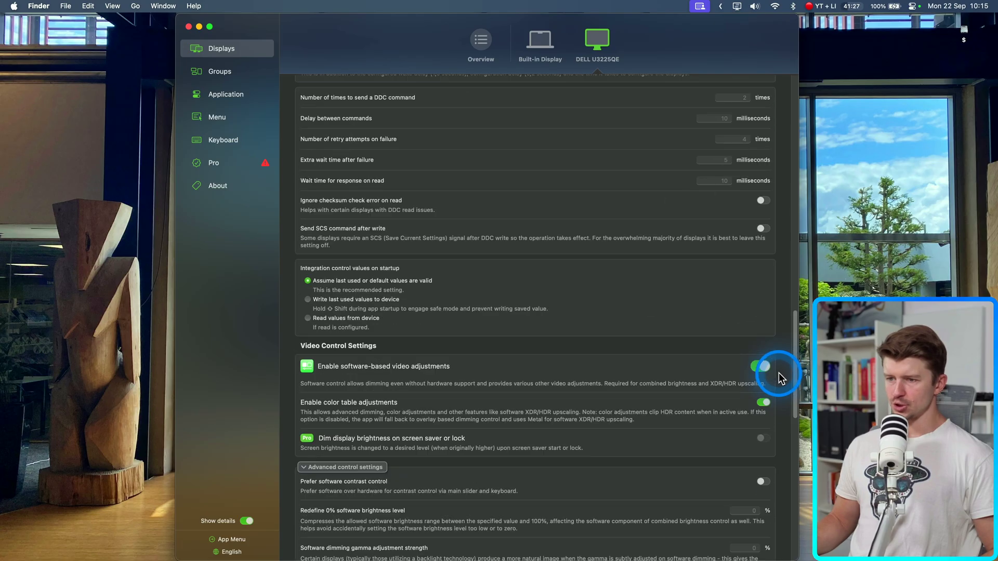
pyautogui.scroll(-6, 778, 372)
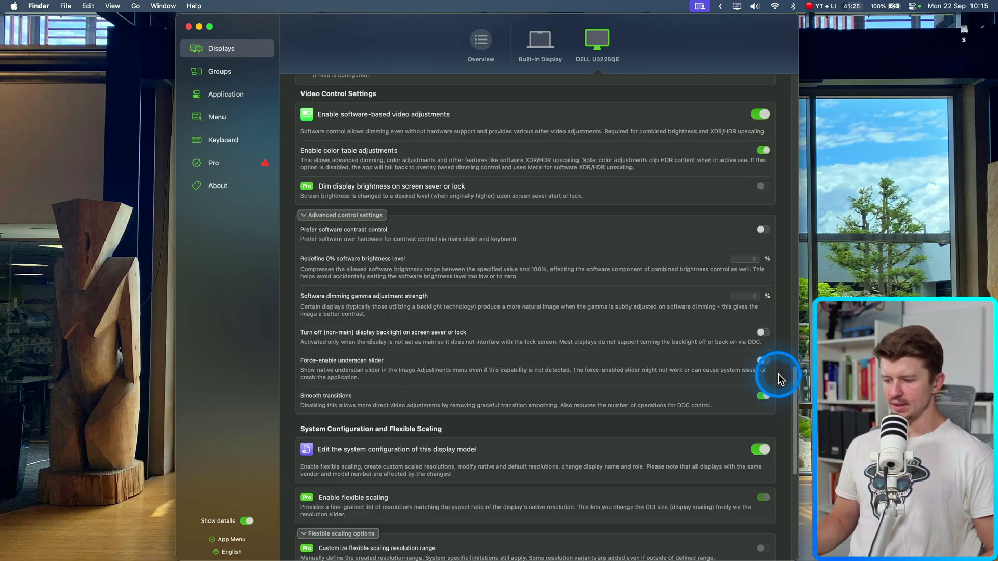
pyautogui.scroll(-9, 779, 374)
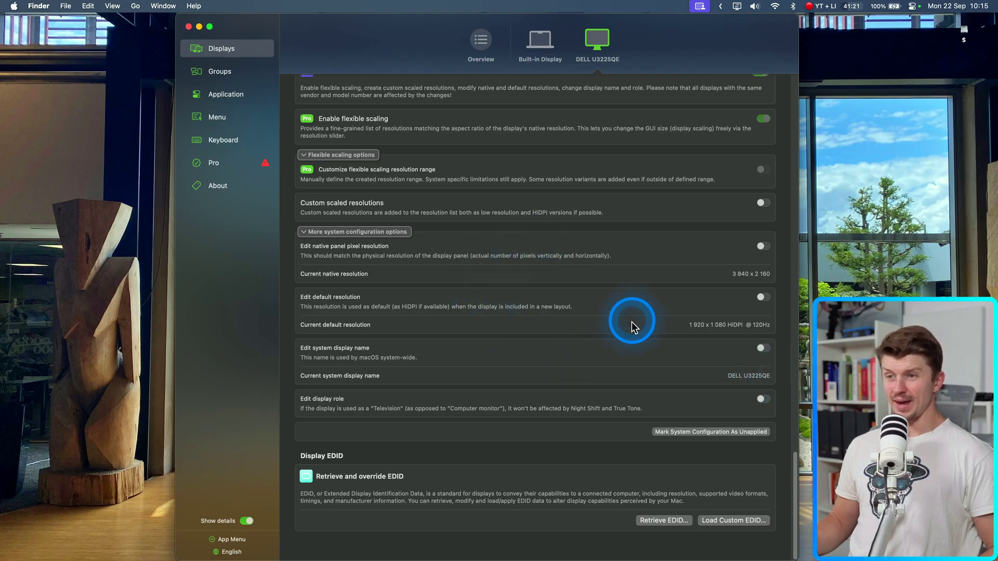
pyautogui.scroll(9, 772, 311)
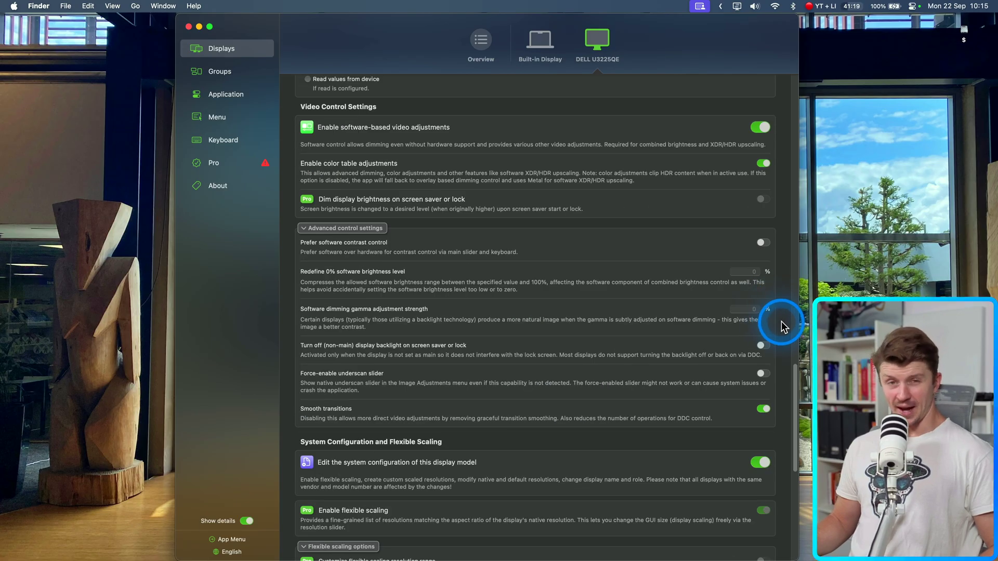
pyautogui.scroll(10, 780, 322)
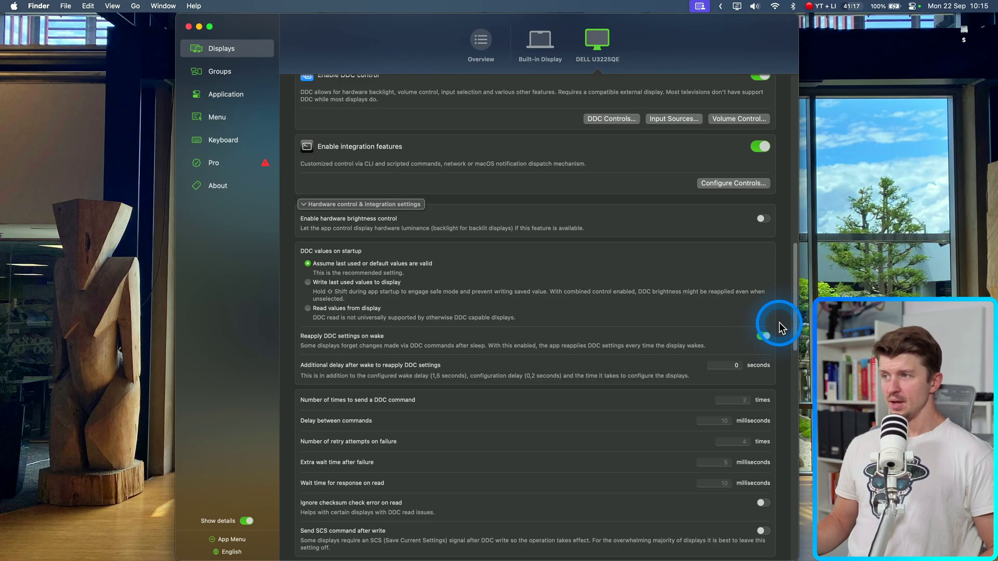
pyautogui.scroll(12, 778, 322)
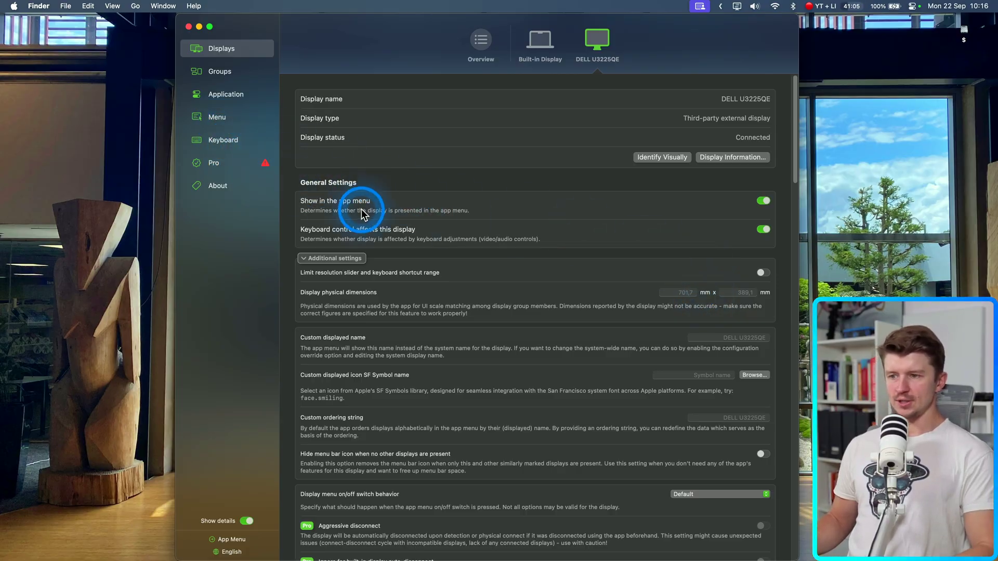
pyautogui.press('XF86MonBrightnessUp')
pyautogui.press('XF86MonBrightnessUp')
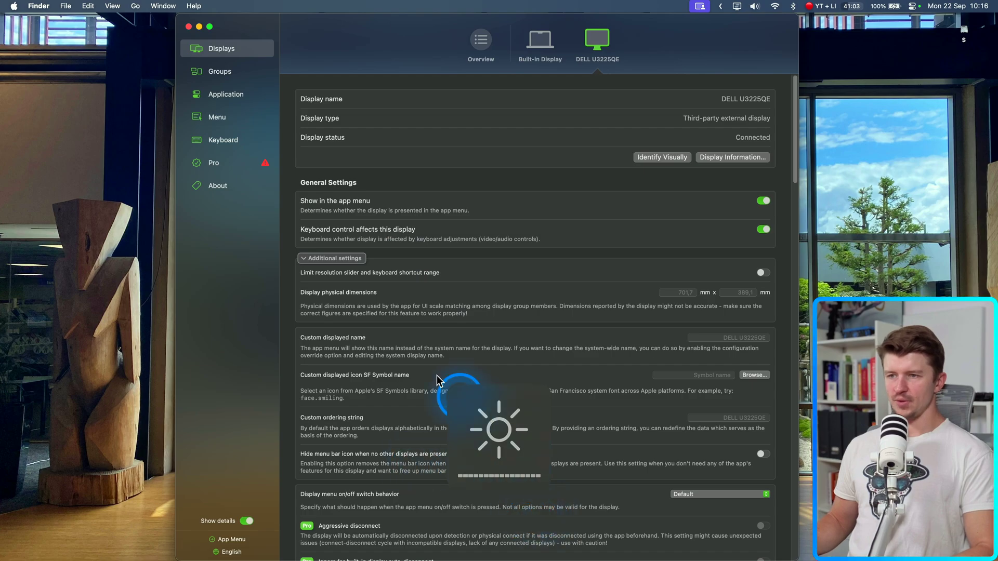
pyautogui.click(226, 140)
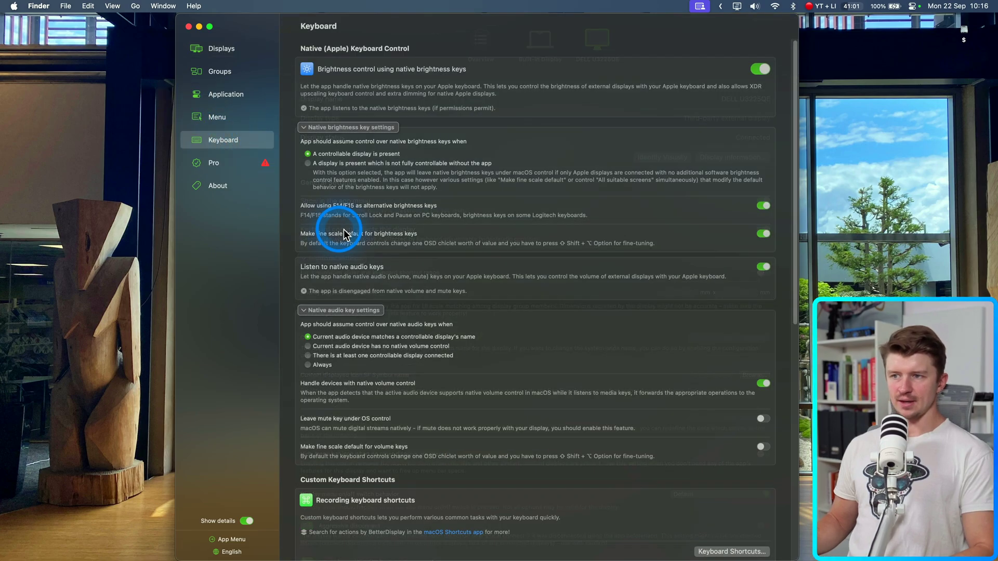
pyautogui.scroll(-10, 408, 318)
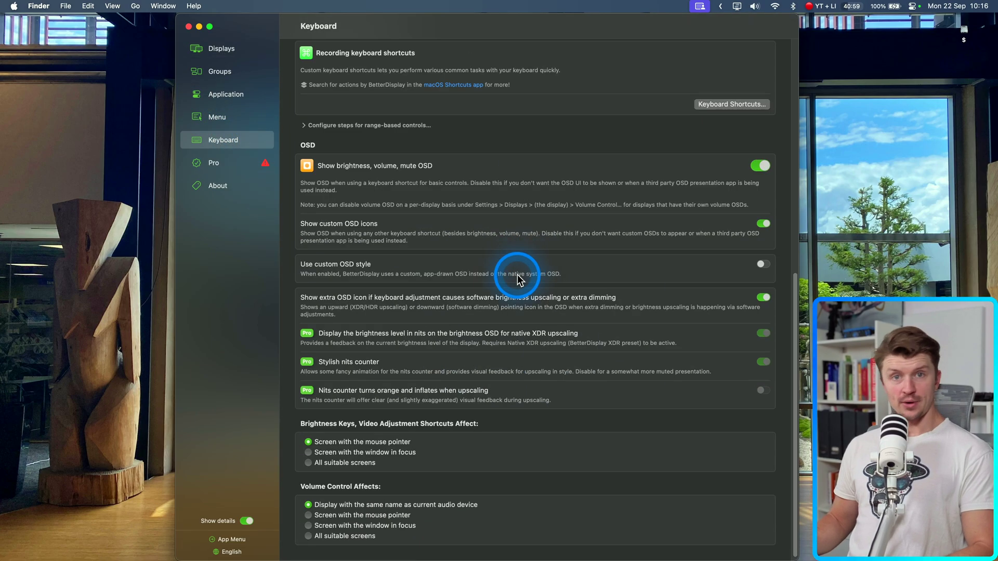
pyautogui.scroll(10, 517, 275)
pyautogui.click(219, 47)
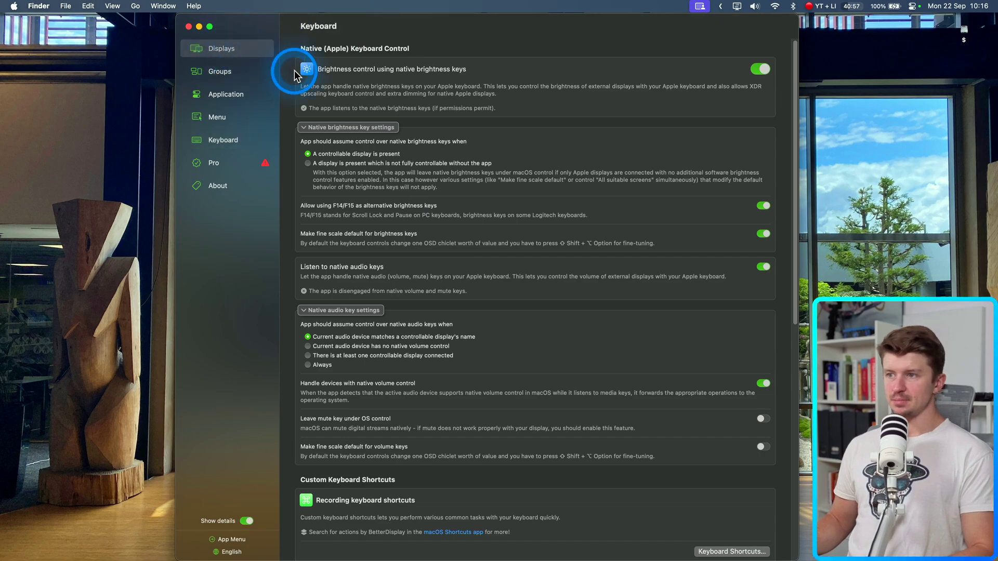
pyautogui.scroll(-15, 568, 390)
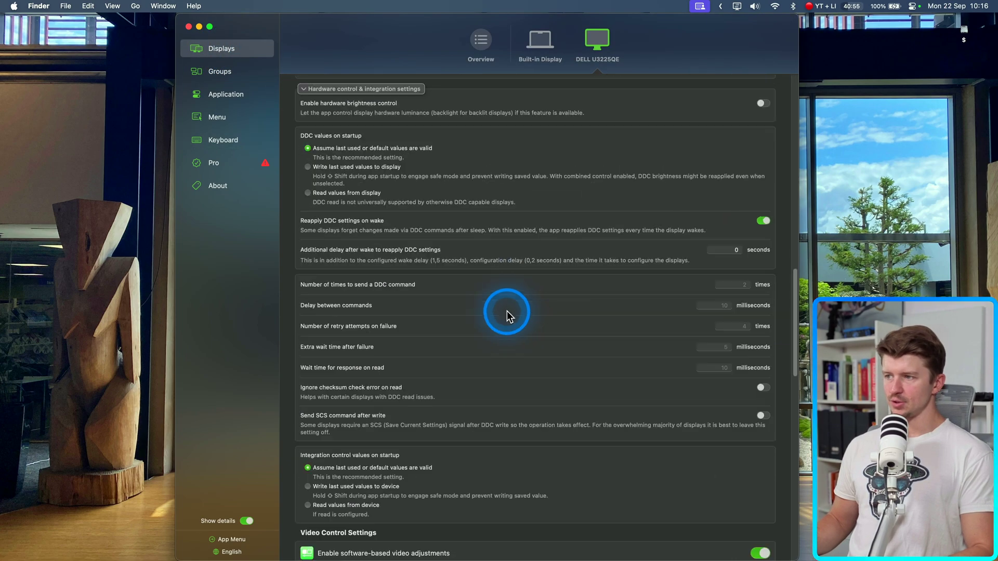
pyautogui.scroll(20, 506, 312)
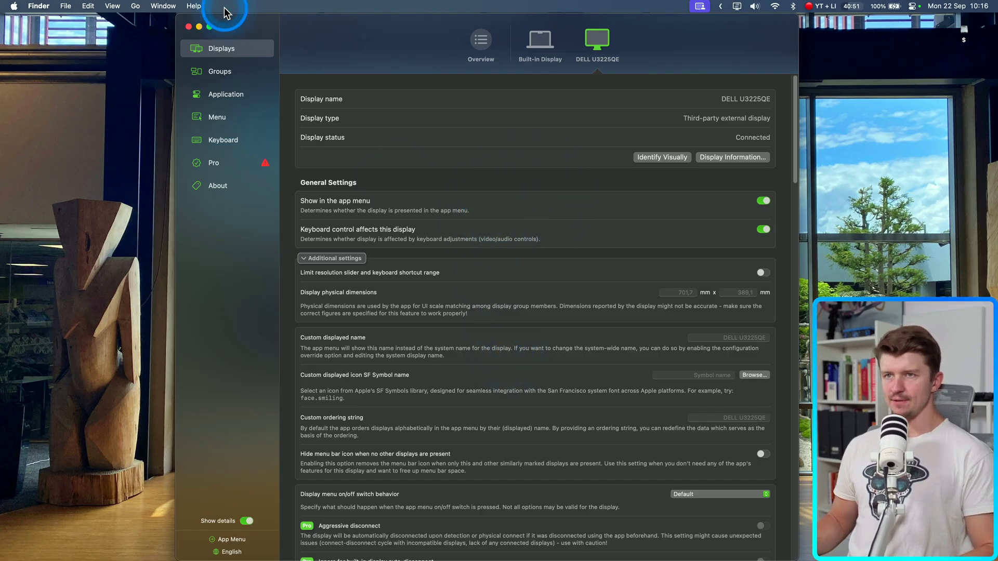
# Close Settings and reopen the BetterDisplay menu-bar panel with the DELL U3225QE options collapsed
pyautogui.click(188, 27)
pyautogui.click(737, 6)
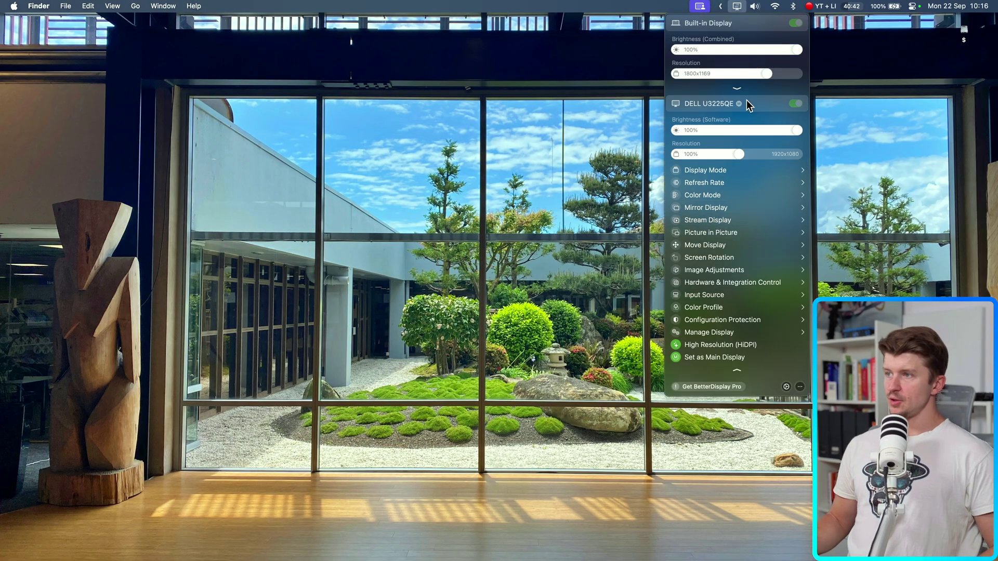
pyautogui.click(739, 368)
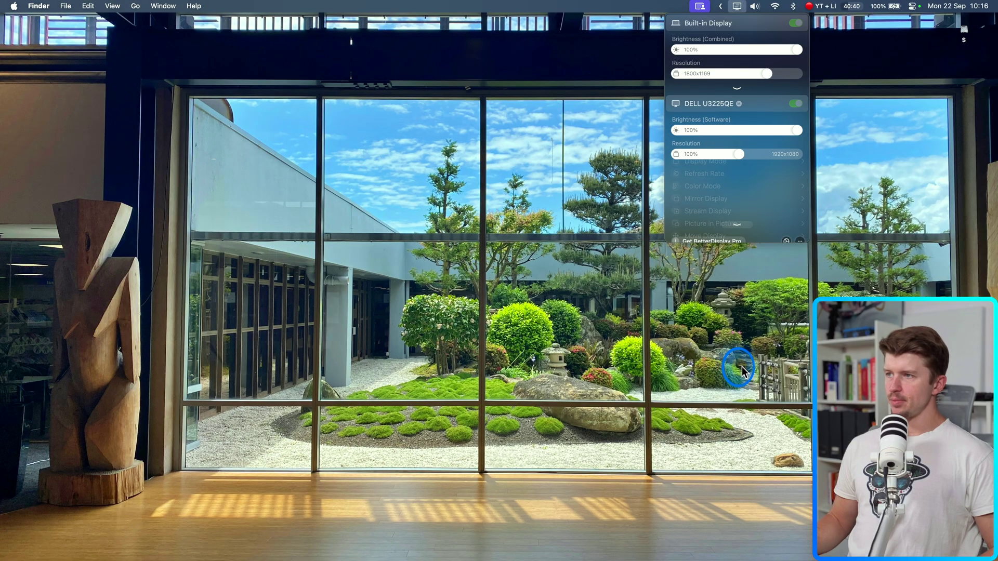